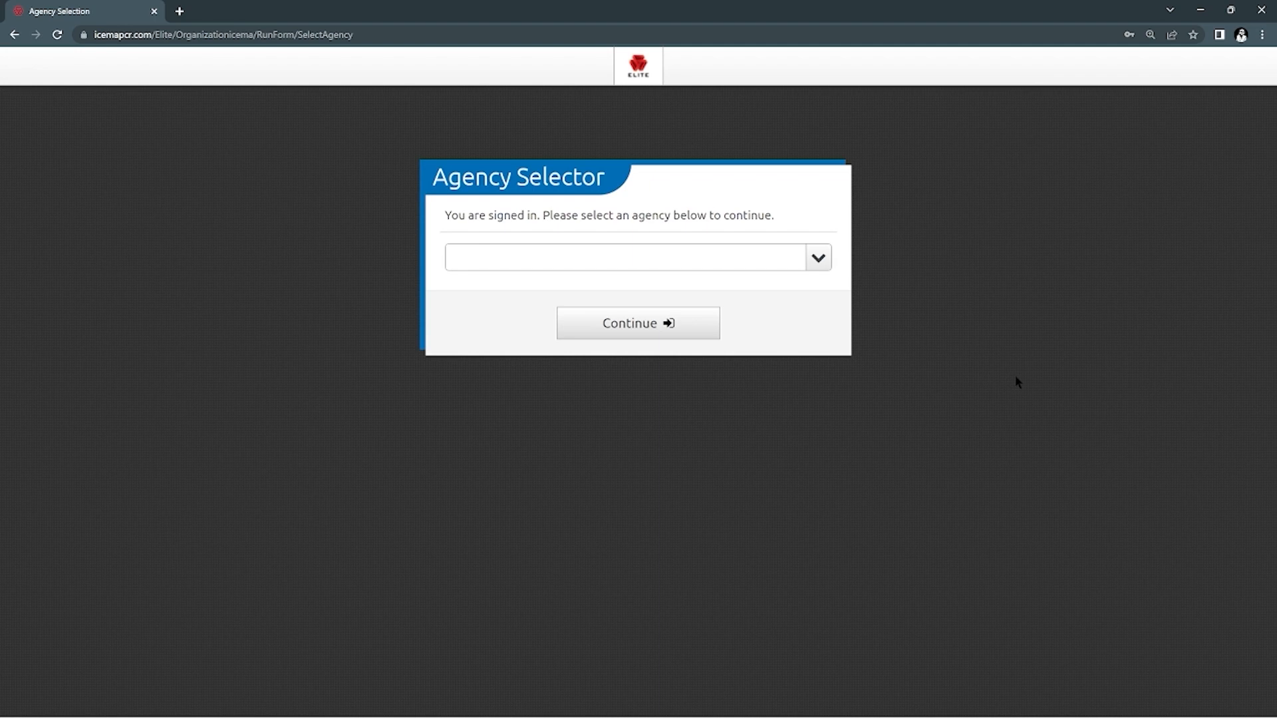
Step: Select AMR - Redlands as the agency and continue to its dashboard
left_click(818, 258)
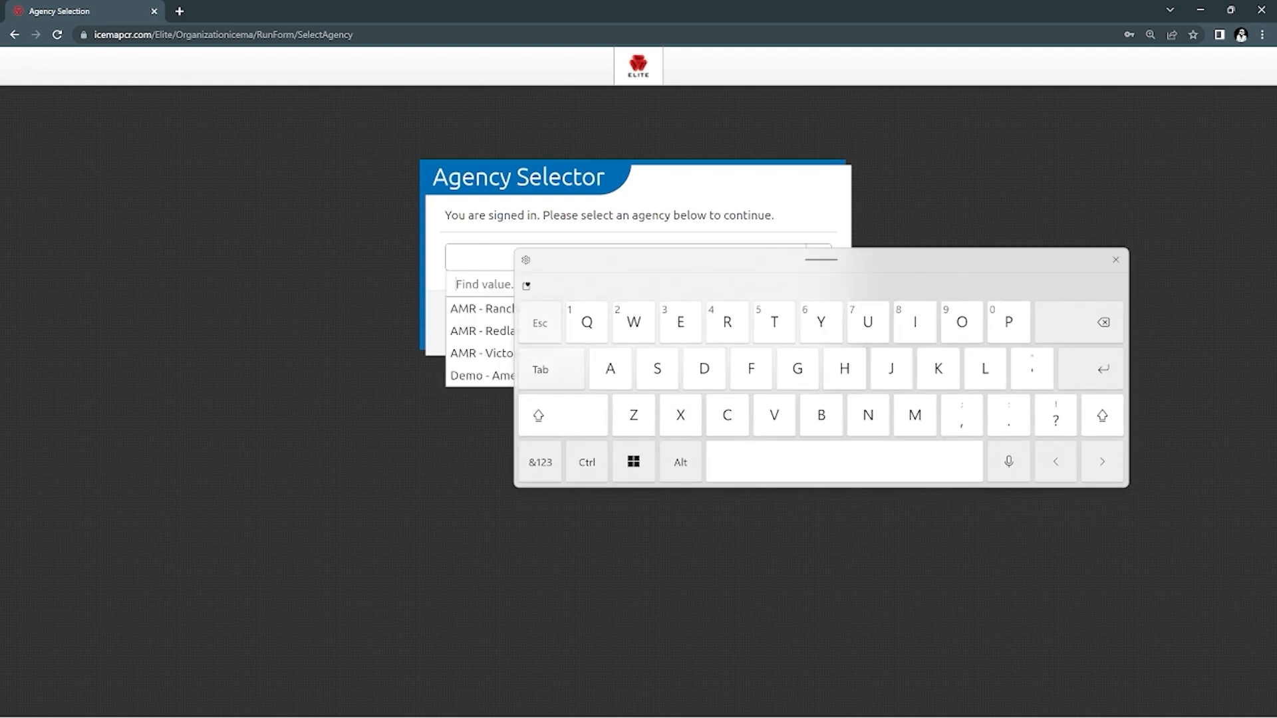
left_click(482, 332)
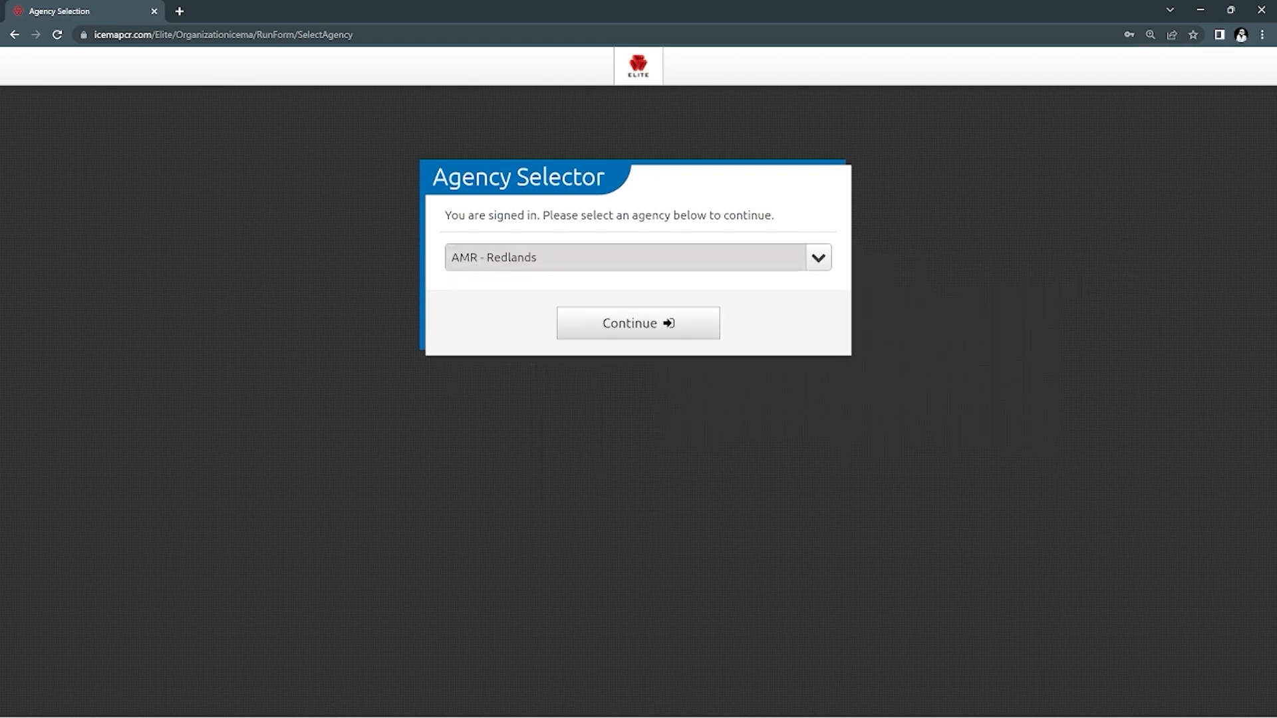
left_click(639, 323)
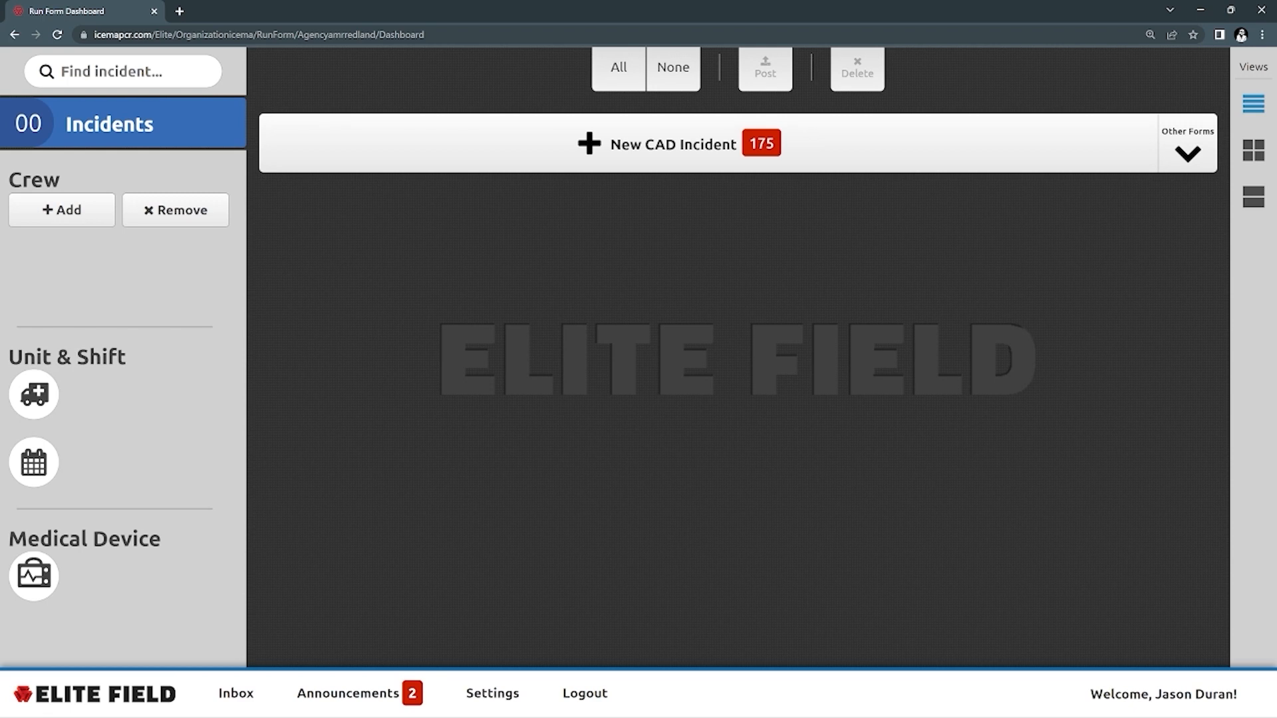
Step: Add the signed-in EMT-Paramedic to the crew with the roles Primary Patient Caregiver-At Scene and Primary Patient Caregiver-Transport
left_click(62, 211)
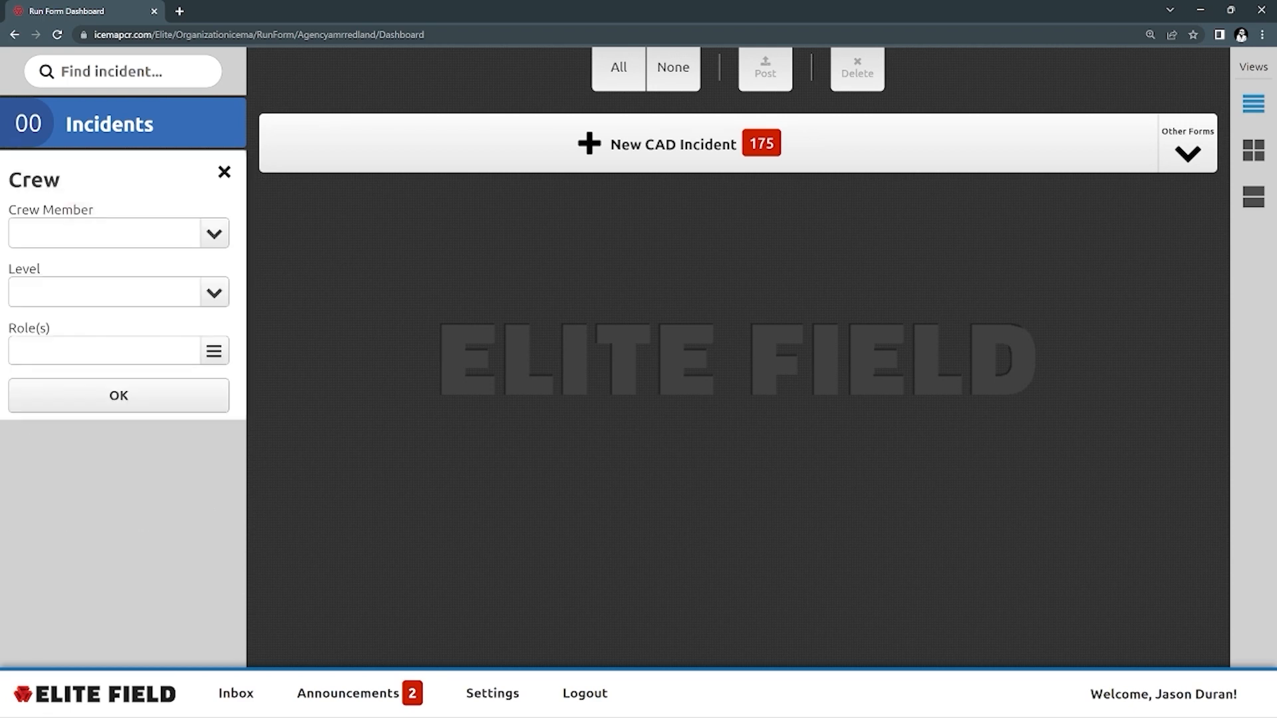
left_click(173, 233)
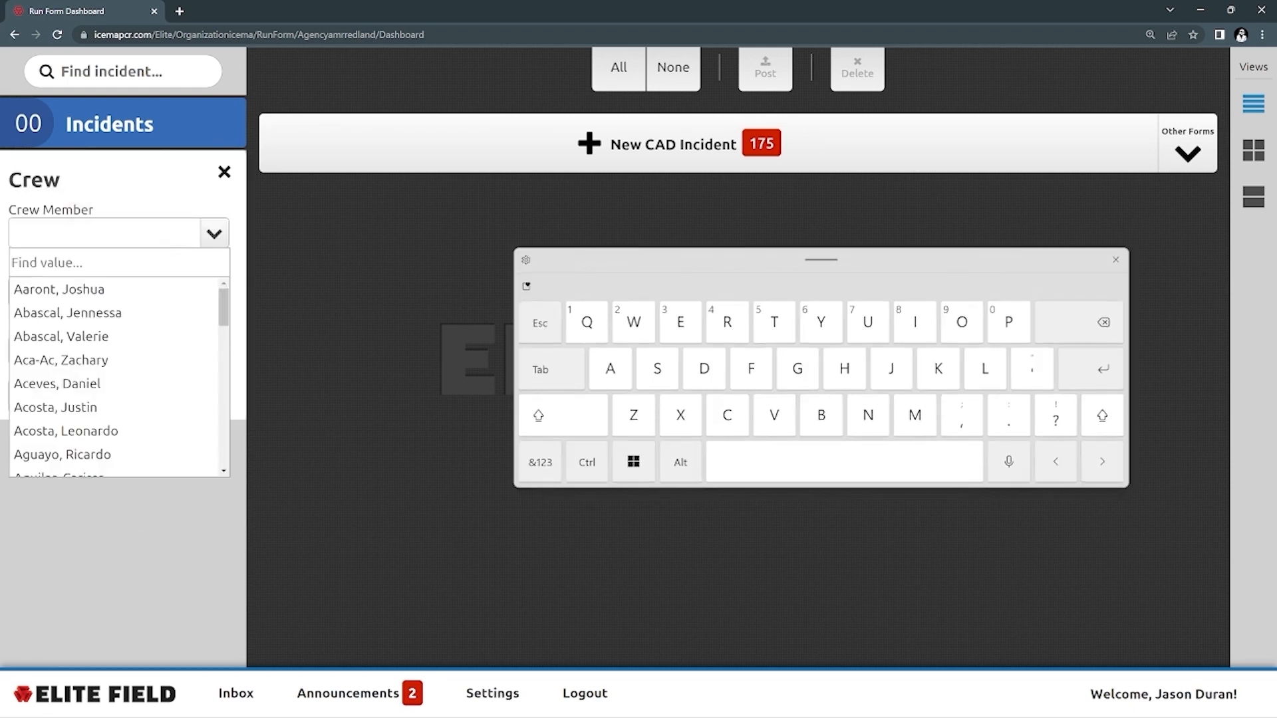
type("jas")
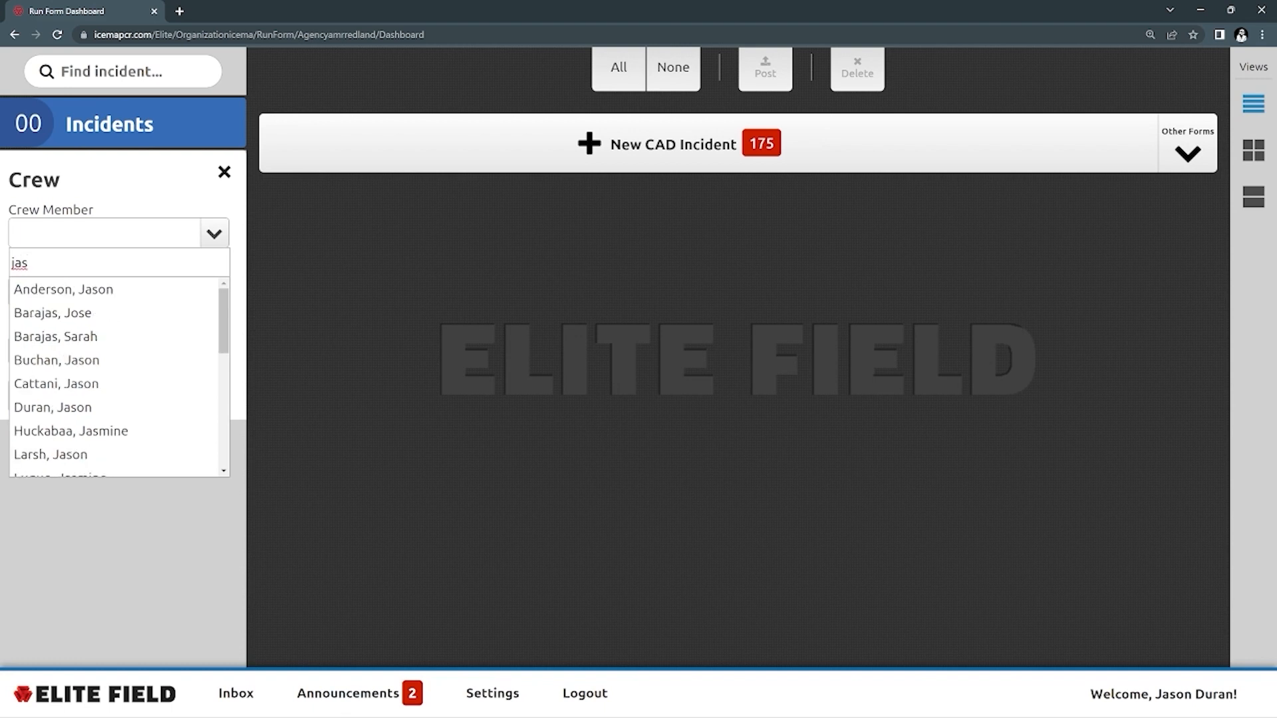
left_click(53, 408)
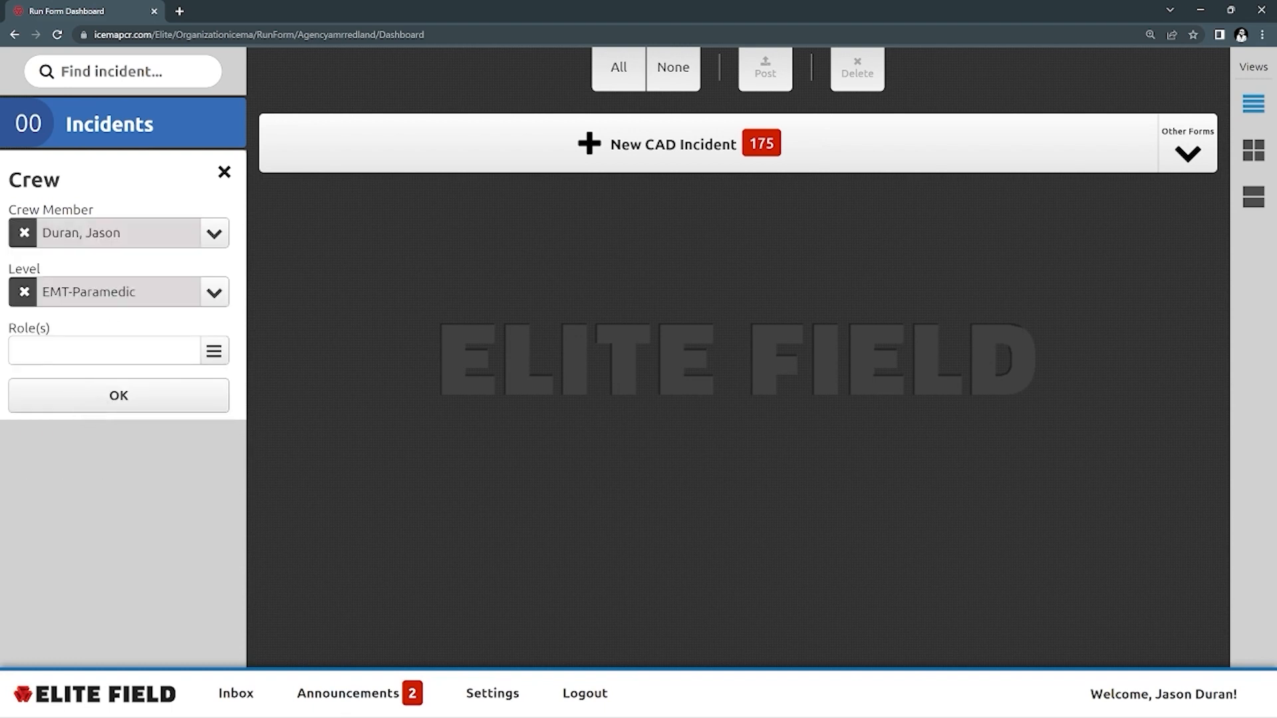
left_click(104, 351)
left_click(120, 377)
left_click(119, 401)
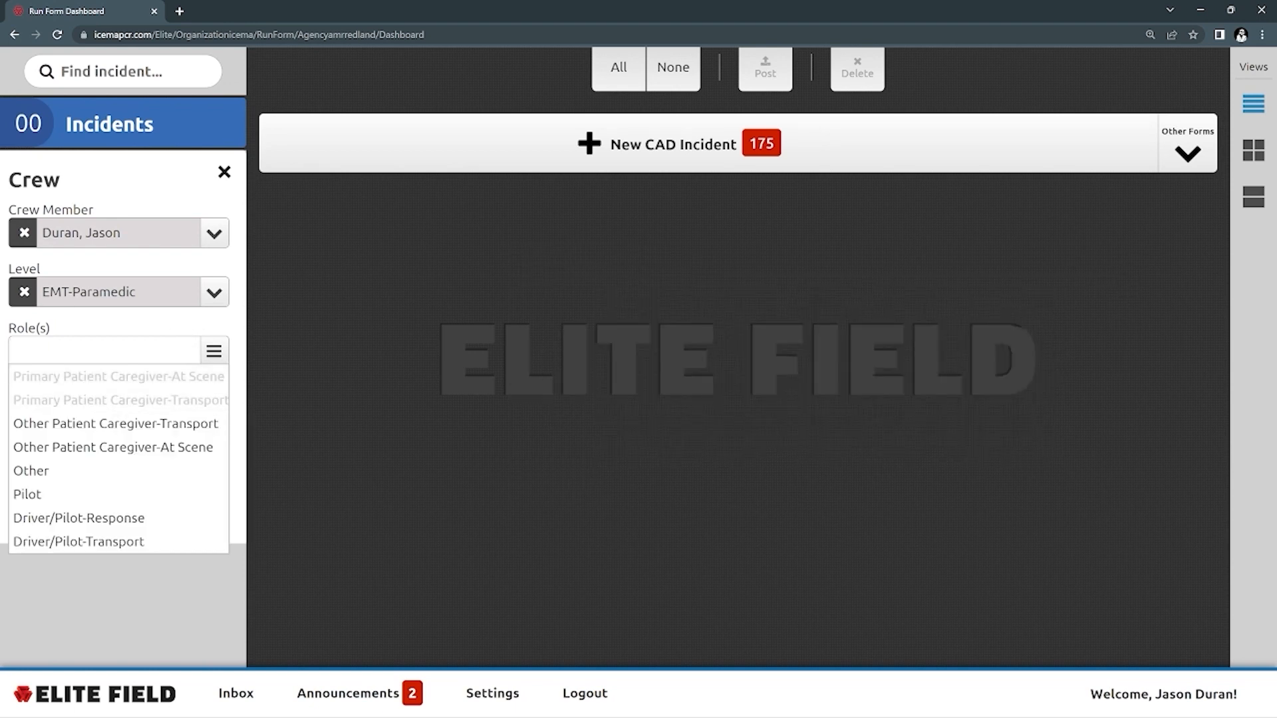
left_click(213, 352)
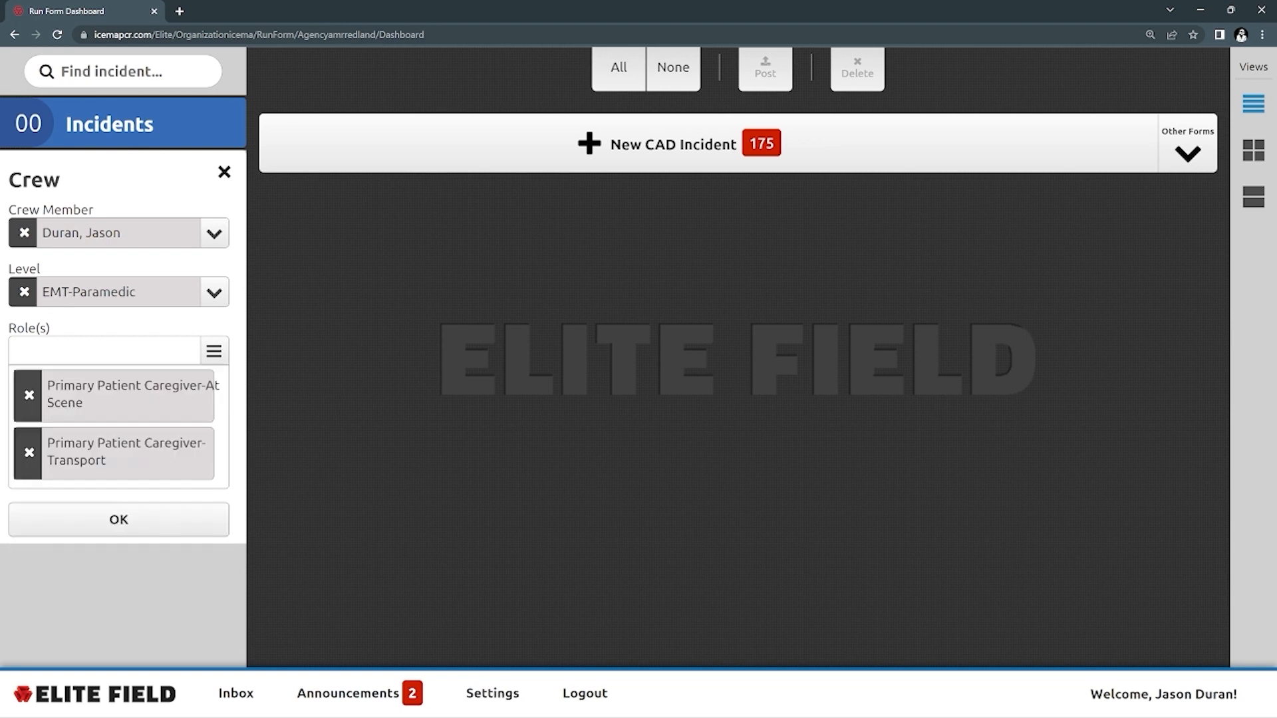
left_click(118, 519)
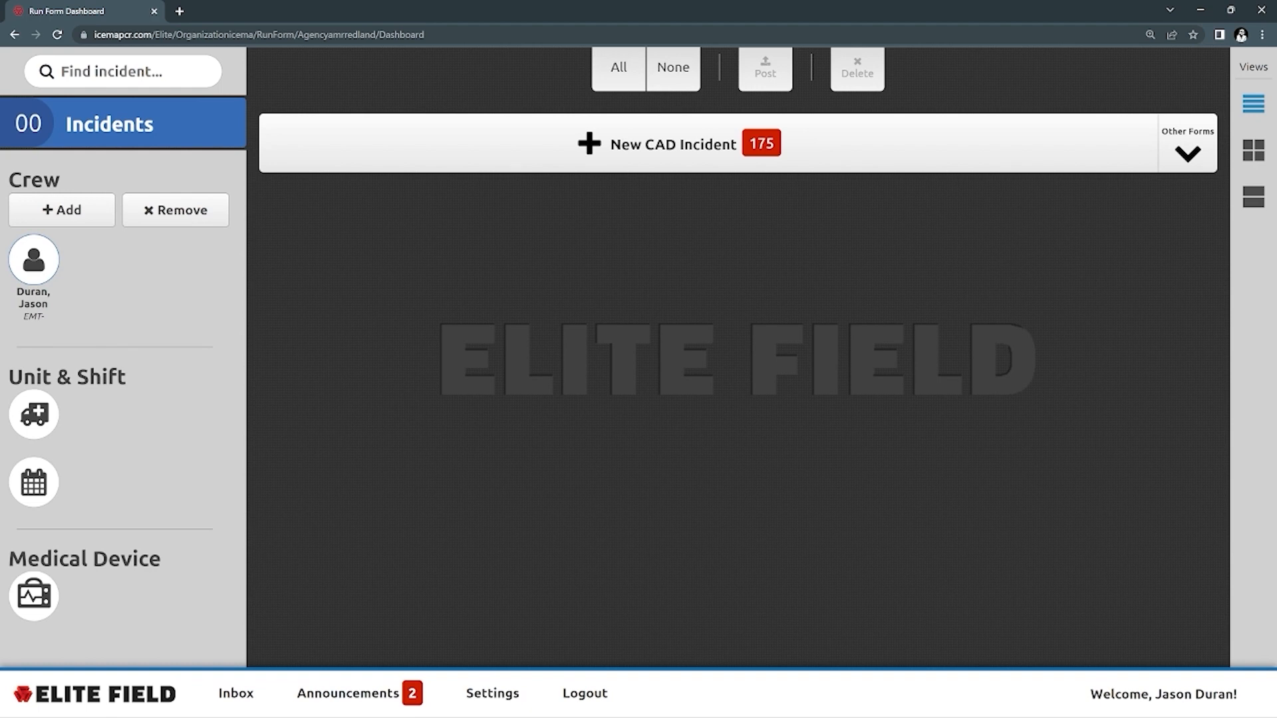
Step: Add the EMT-Basic partner to the crew with the roles Driver/Pilot-Response and Driver/Pilot-Transport
left_click(160, 235)
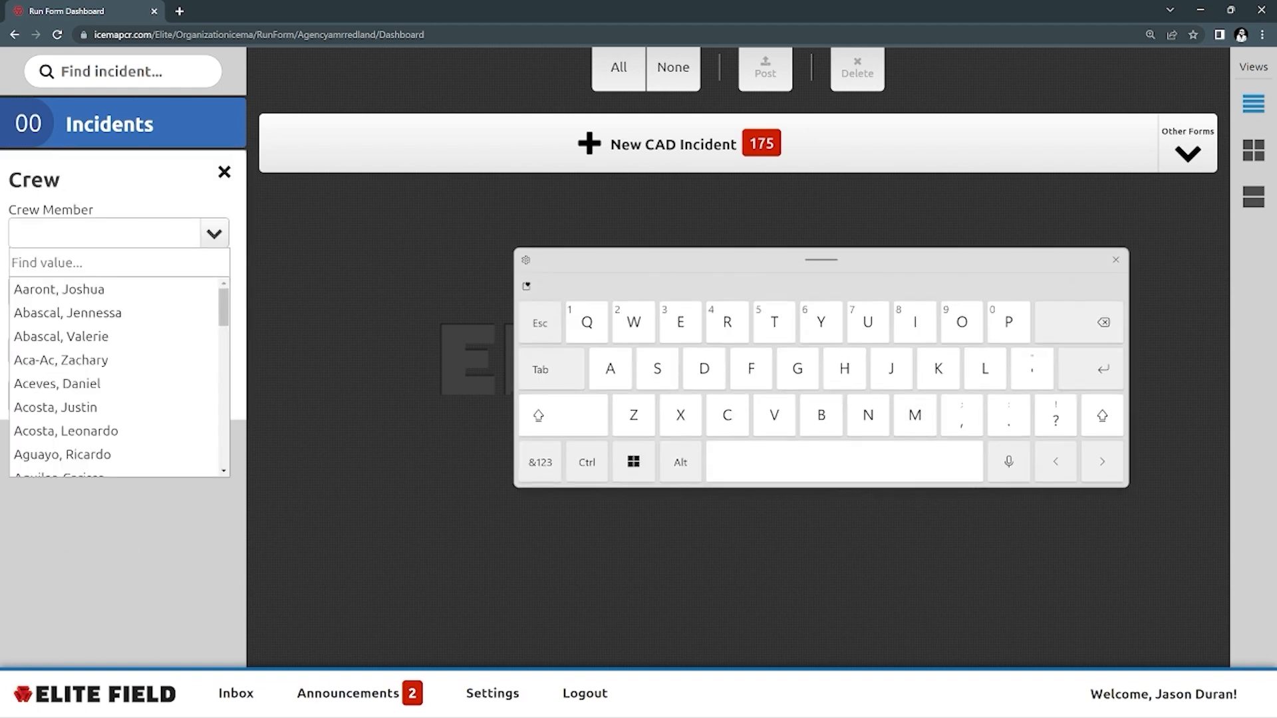
type("alla")
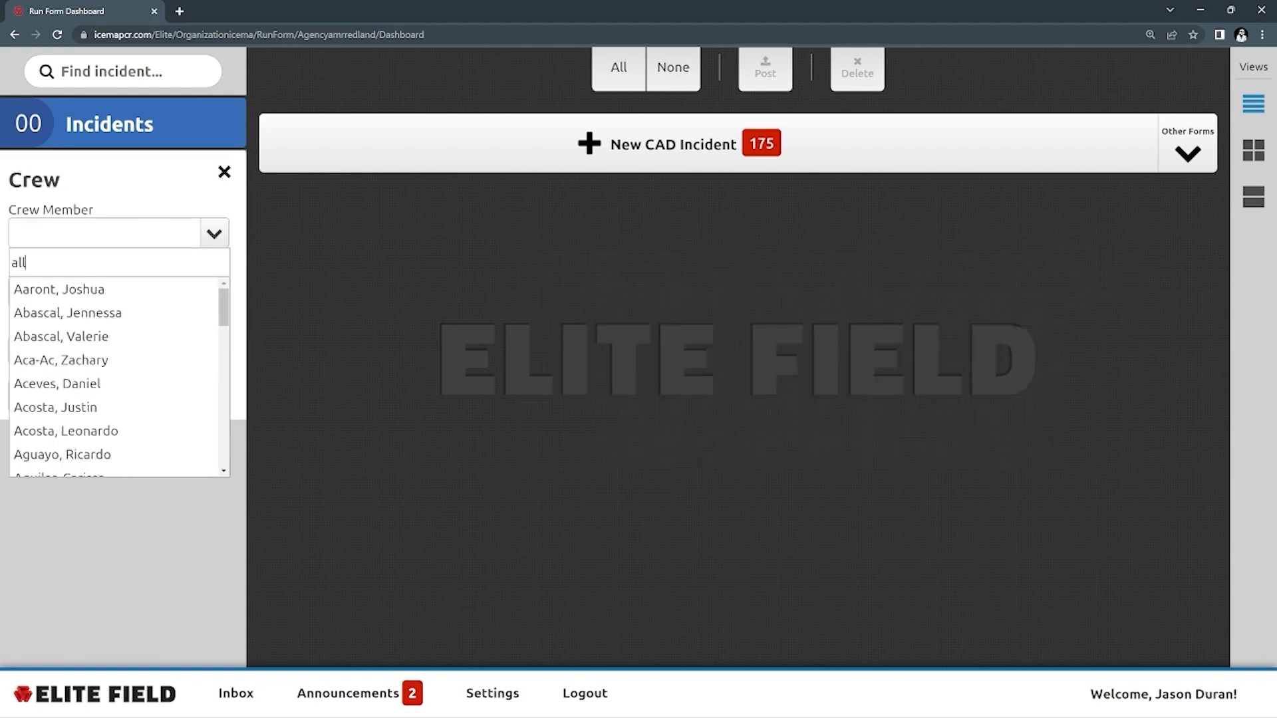
key("Down")
key("Down")
key("Return")
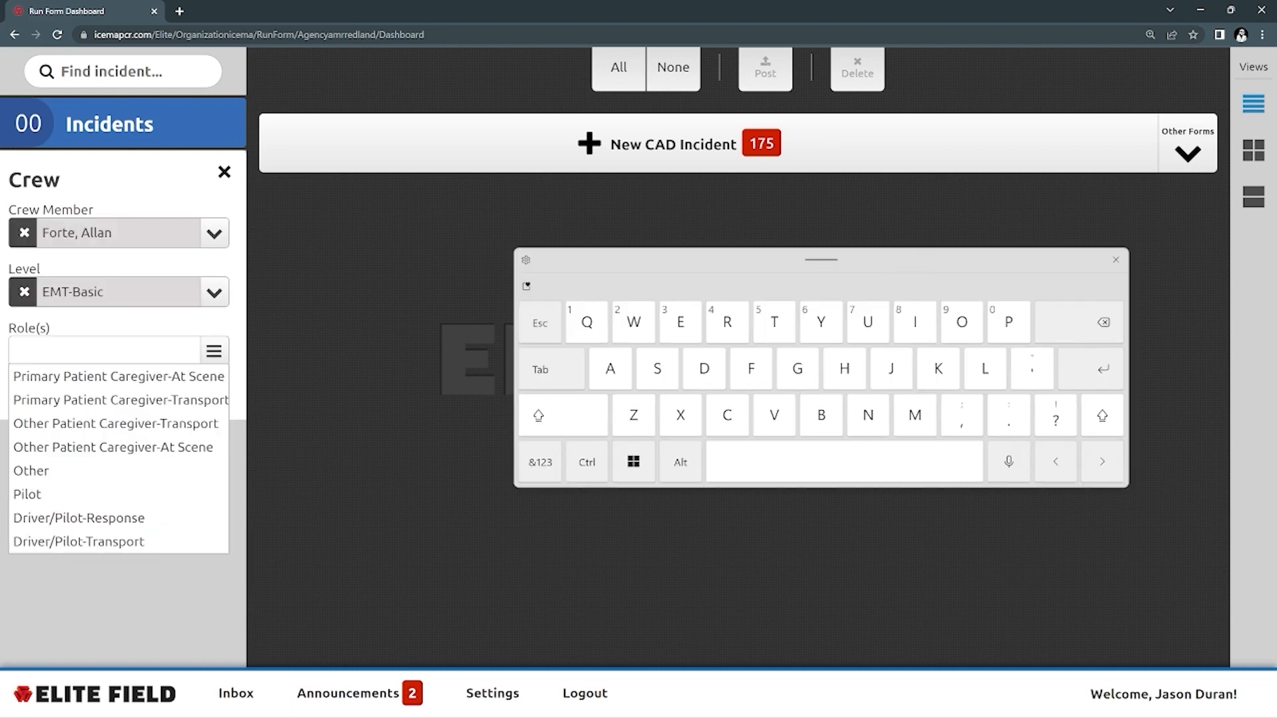
left_click(86, 518)
left_click(78, 541)
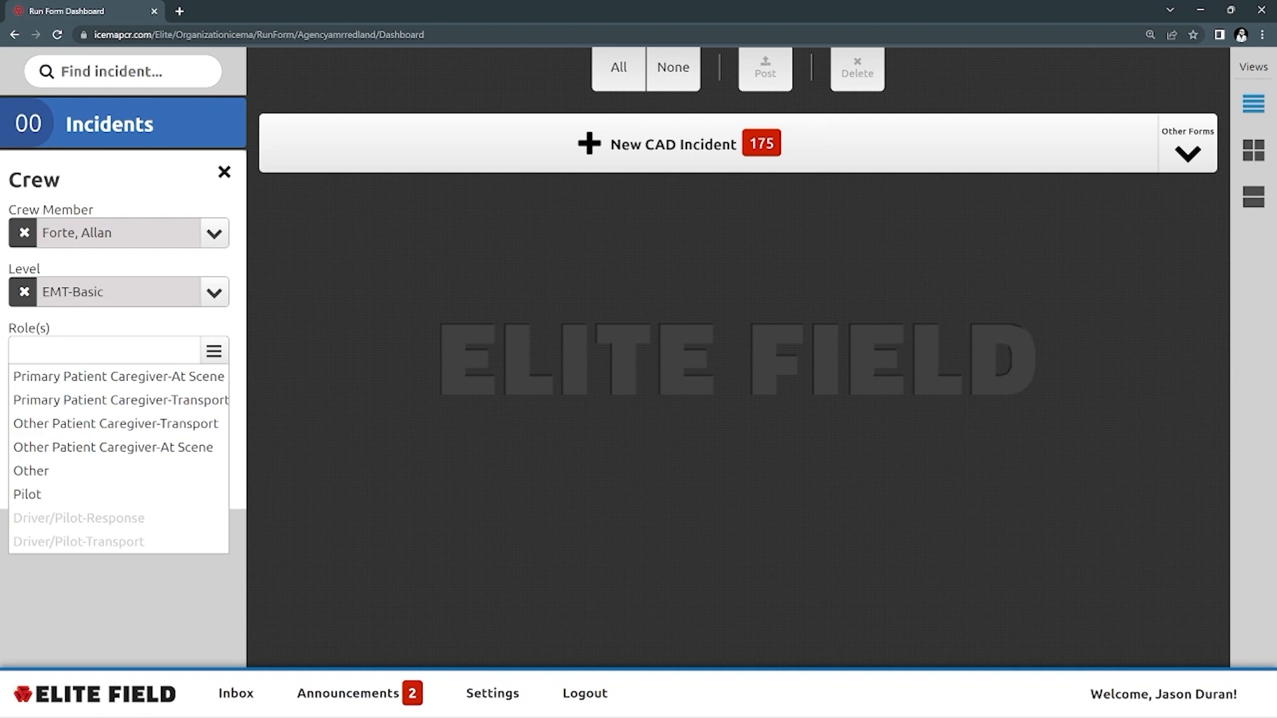
left_click(160, 591)
left_click(118, 484)
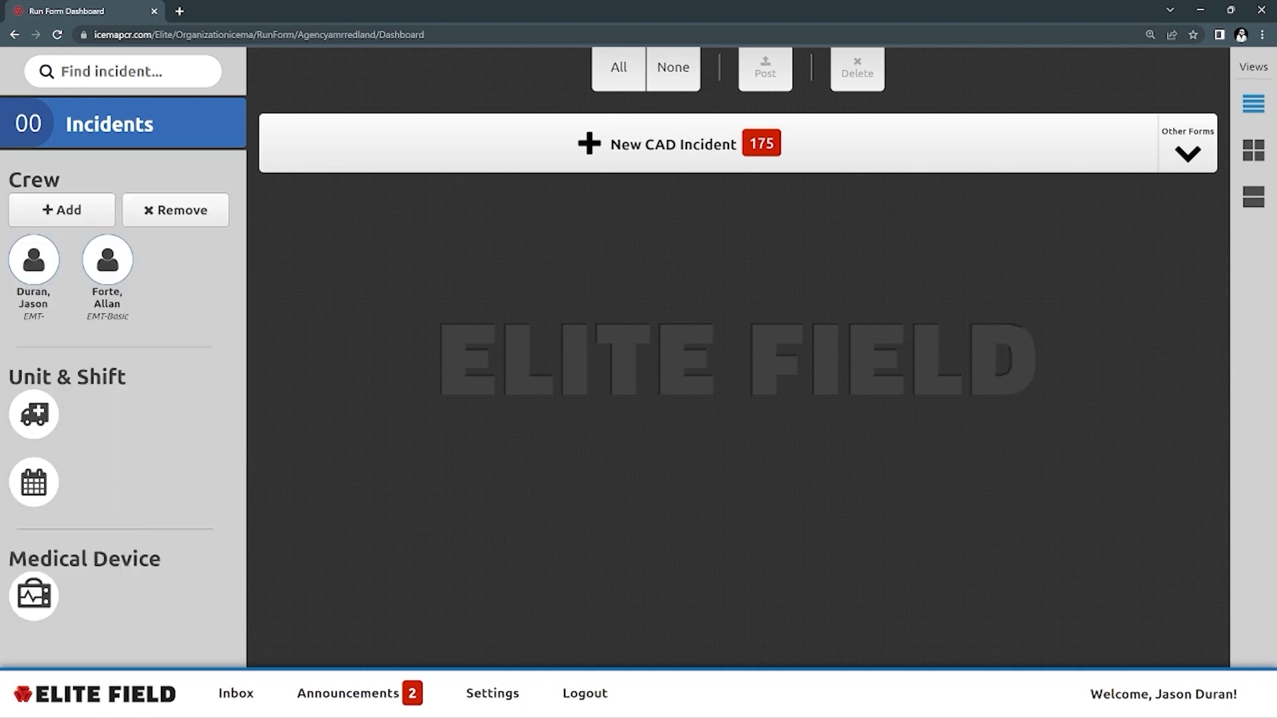
left_click(62, 210)
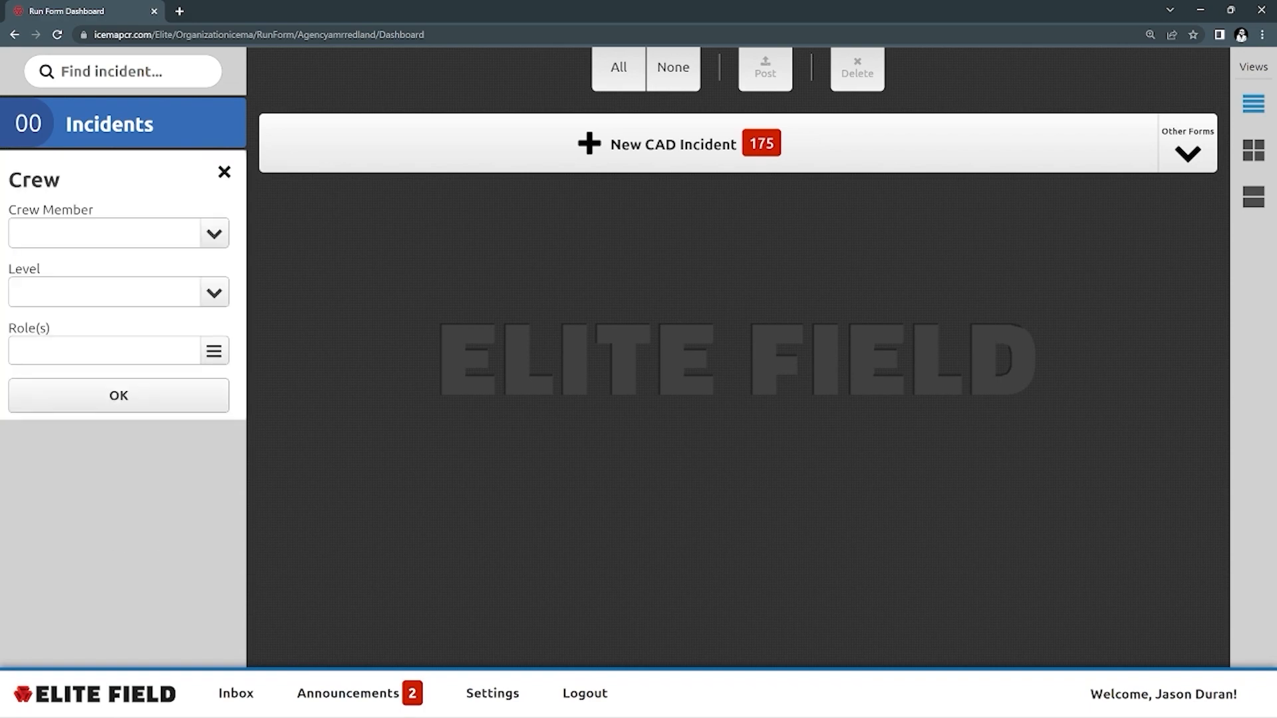
left_click(153, 233)
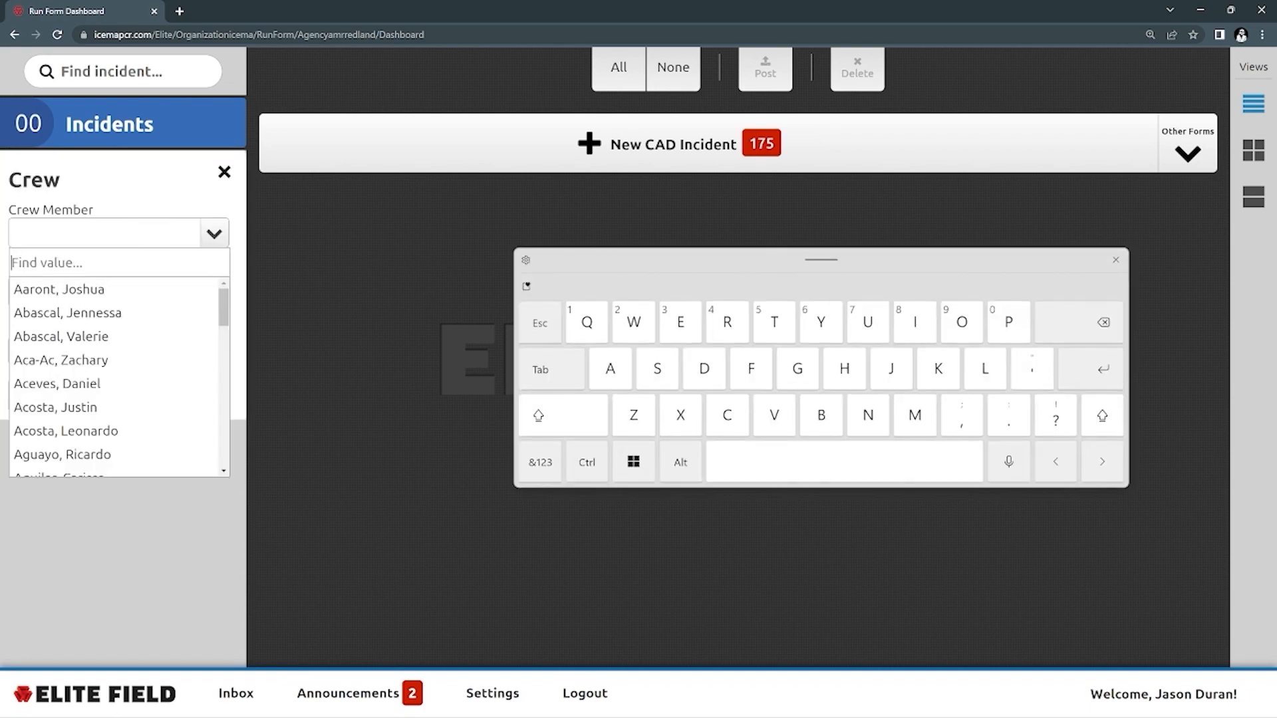
left_click(66, 408)
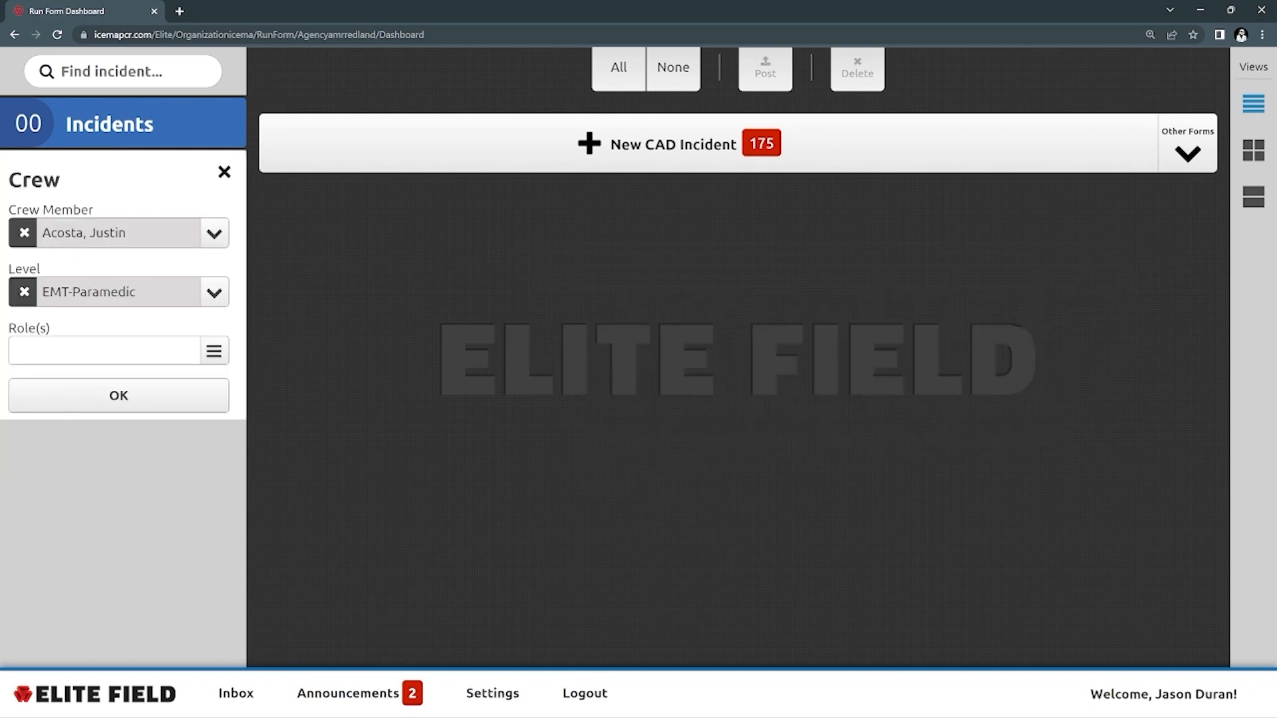
left_click(146, 342)
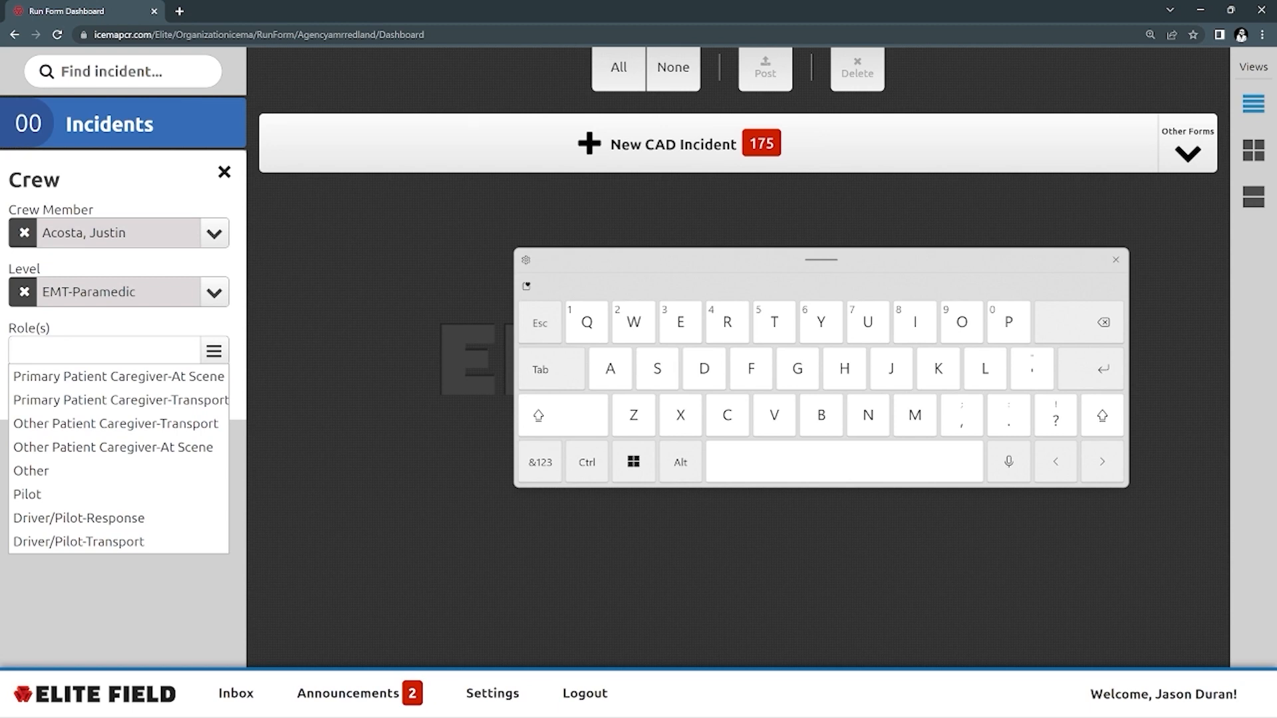
left_click(136, 592)
left_click(224, 172)
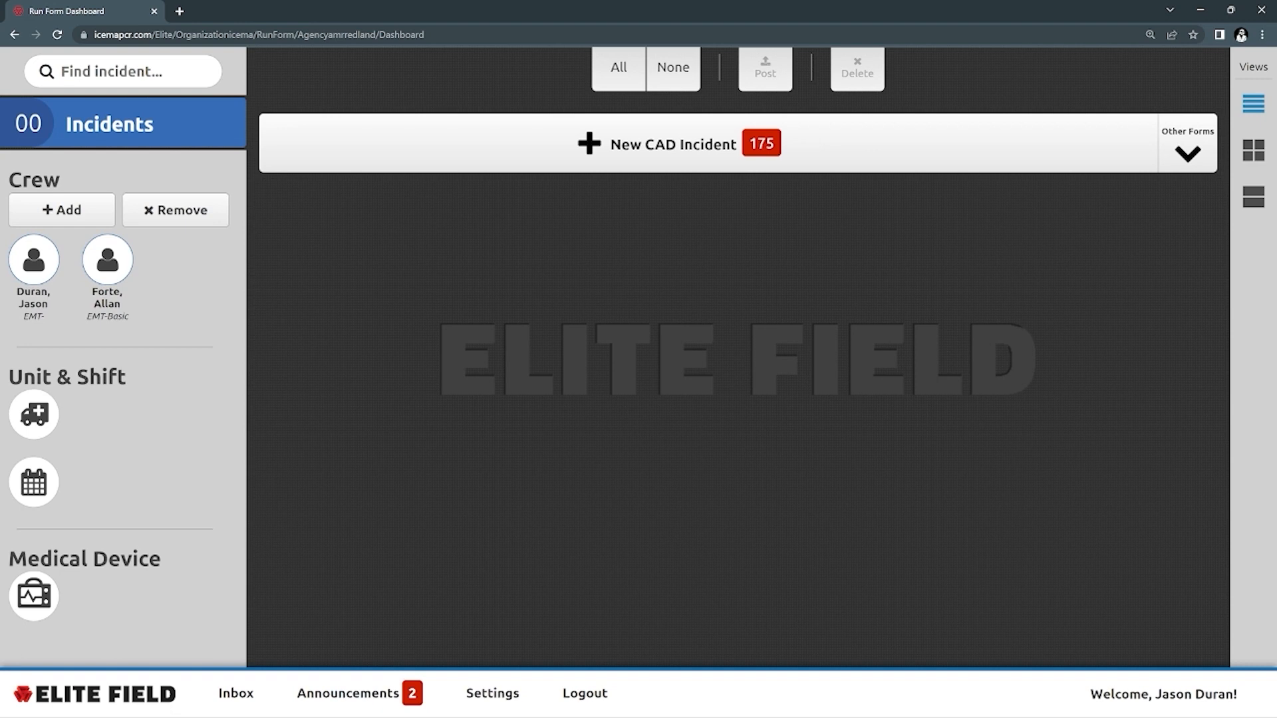
Step: Fill in the unit details with unit 06522, call sign RD177 and primary role ALS Ground Transport
left_click(34, 415)
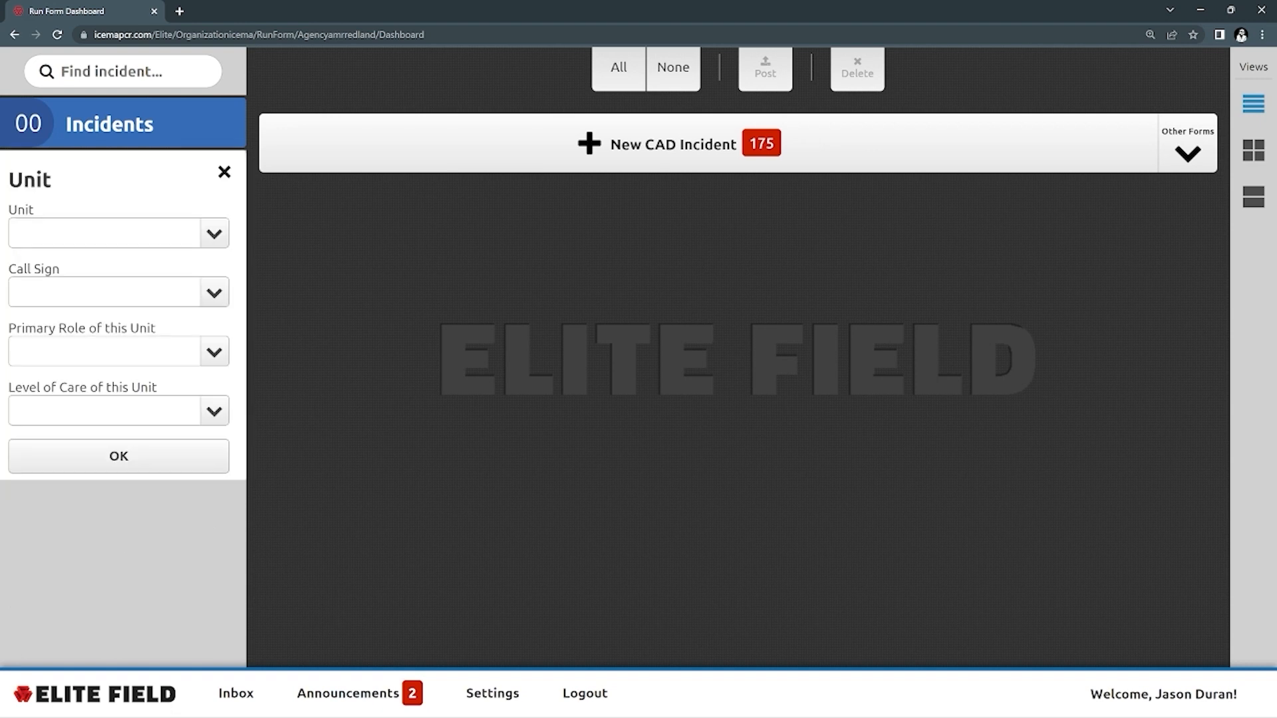
left_click(160, 233)
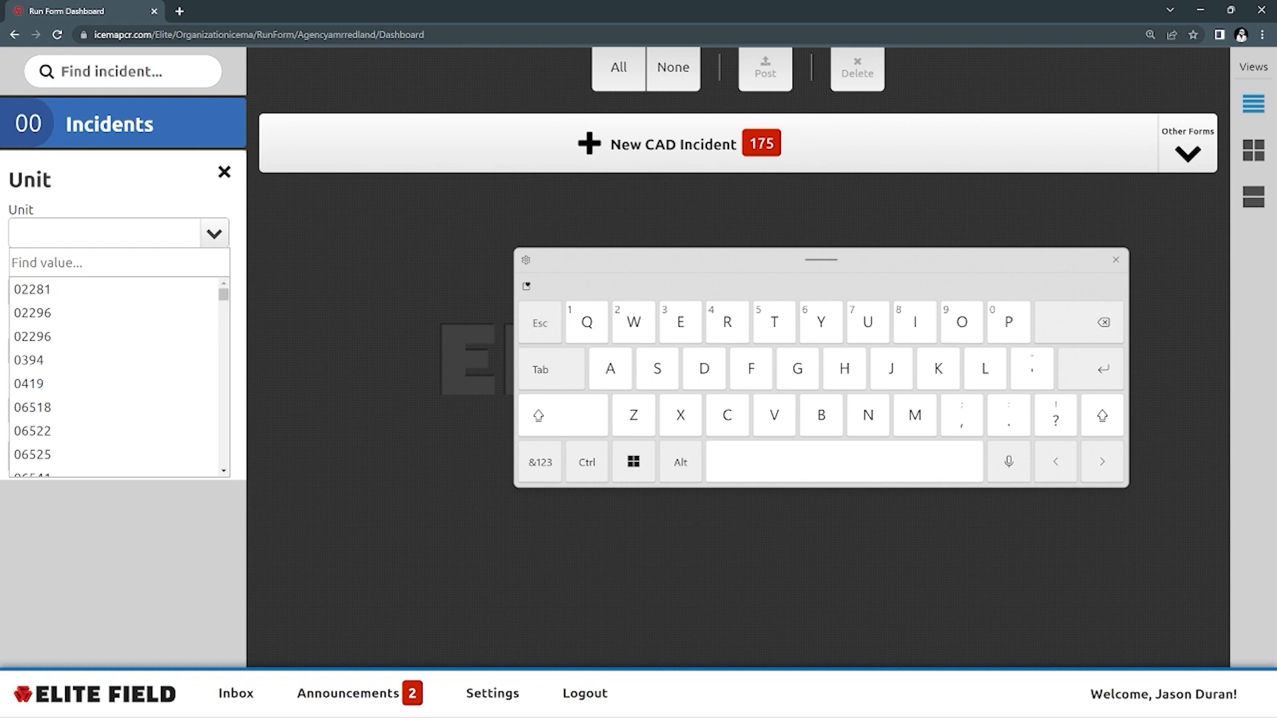
type("065")
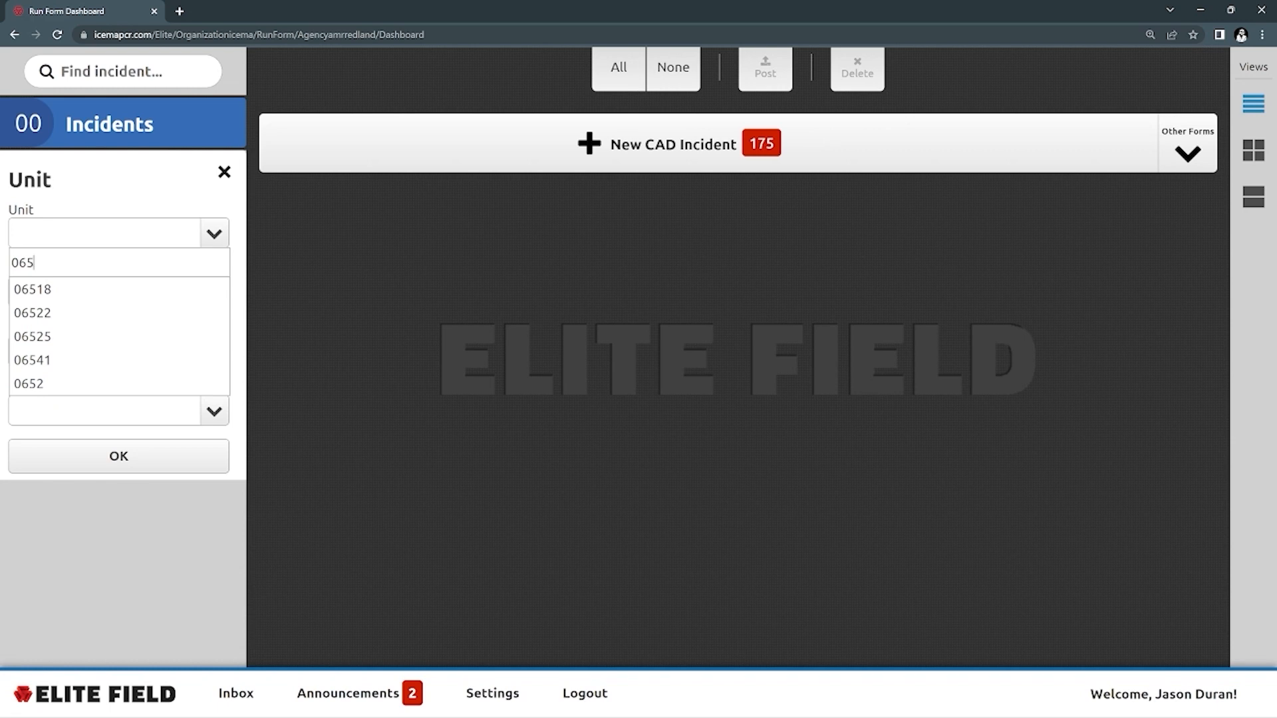
left_click(32, 313)
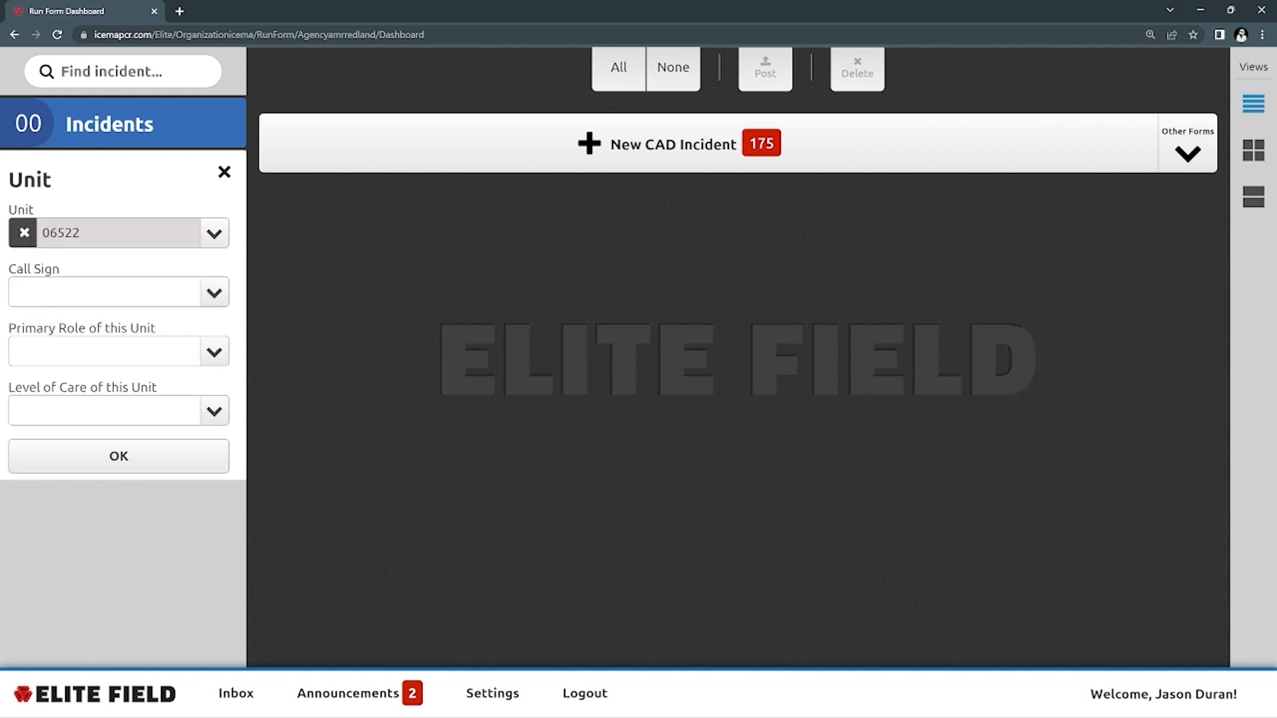
left_click(106, 292)
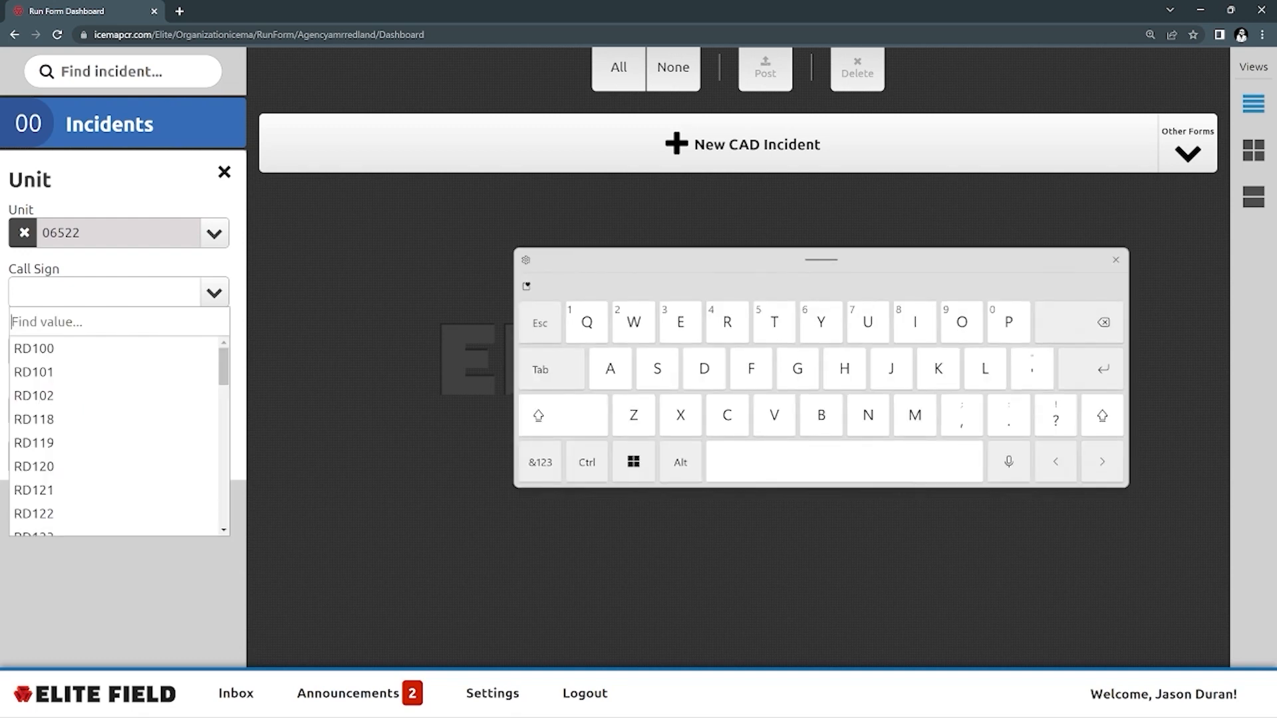
type("177")
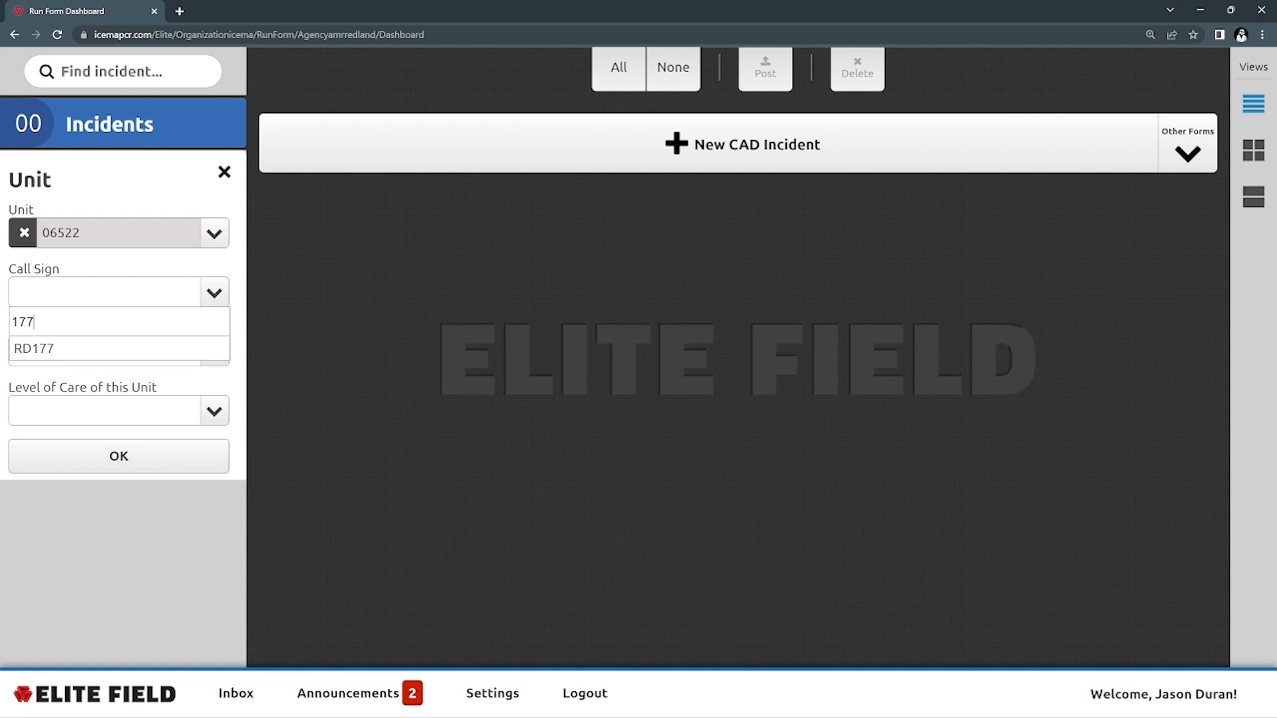
left_click(33, 348)
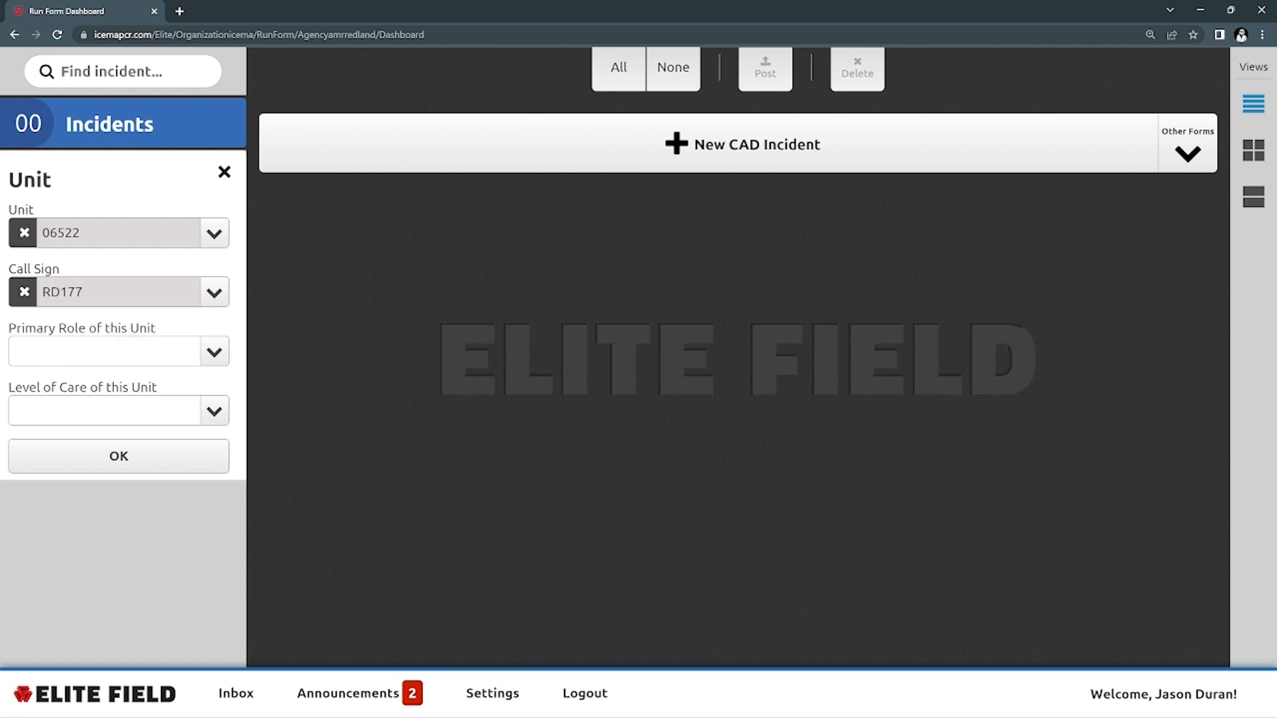
left_click(106, 351)
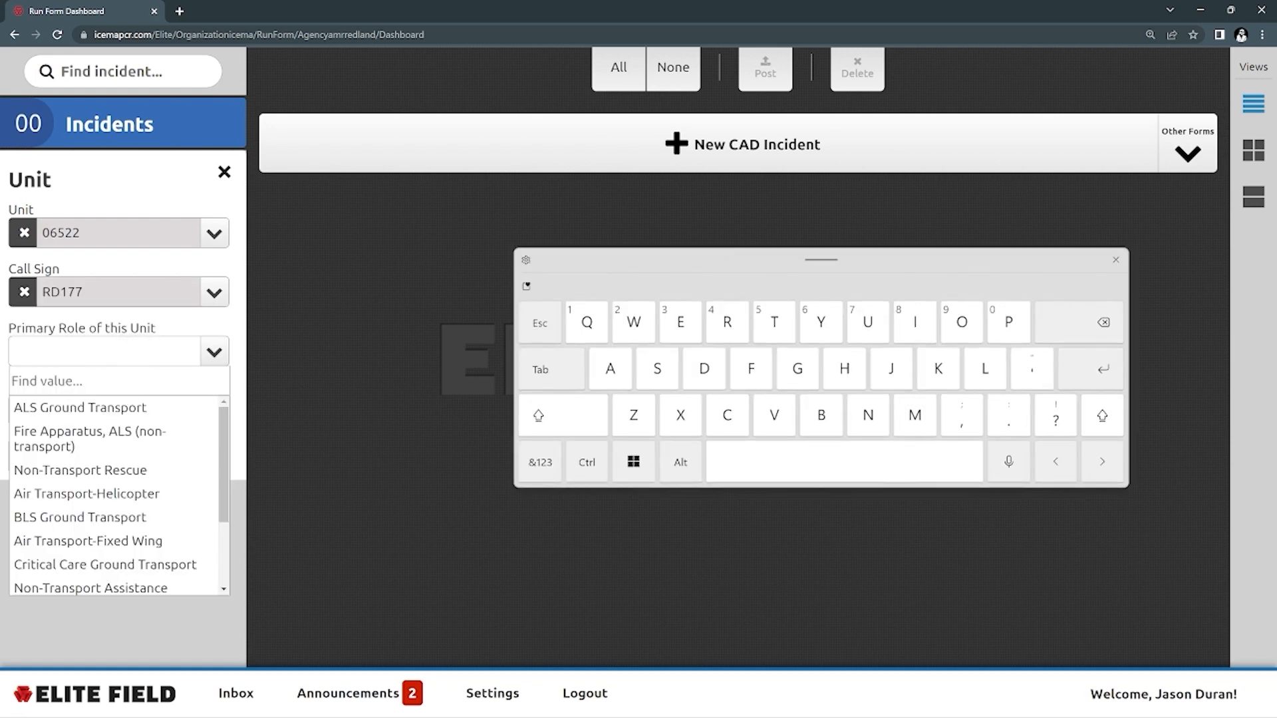
left_click(79, 407)
Step: Switch the unit's primary role to BLS Ground Transport and back to ALS Ground Transport
left_click(106, 351)
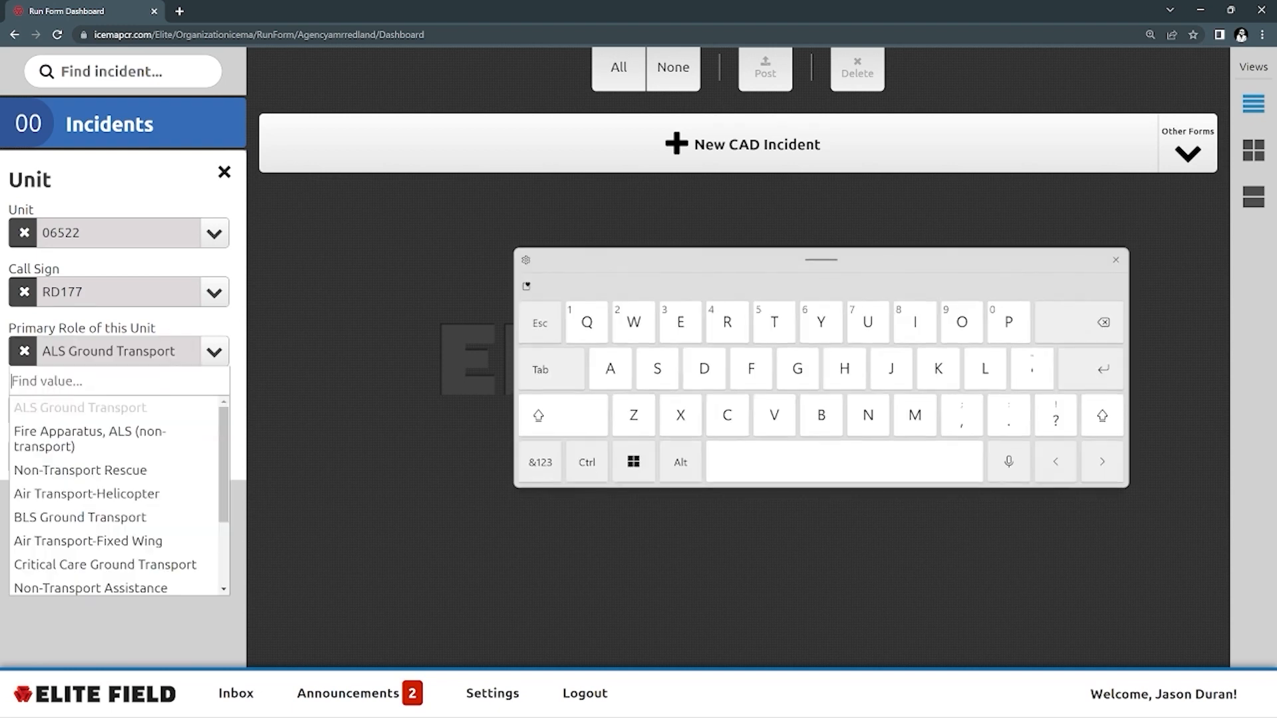
left_click(80, 517)
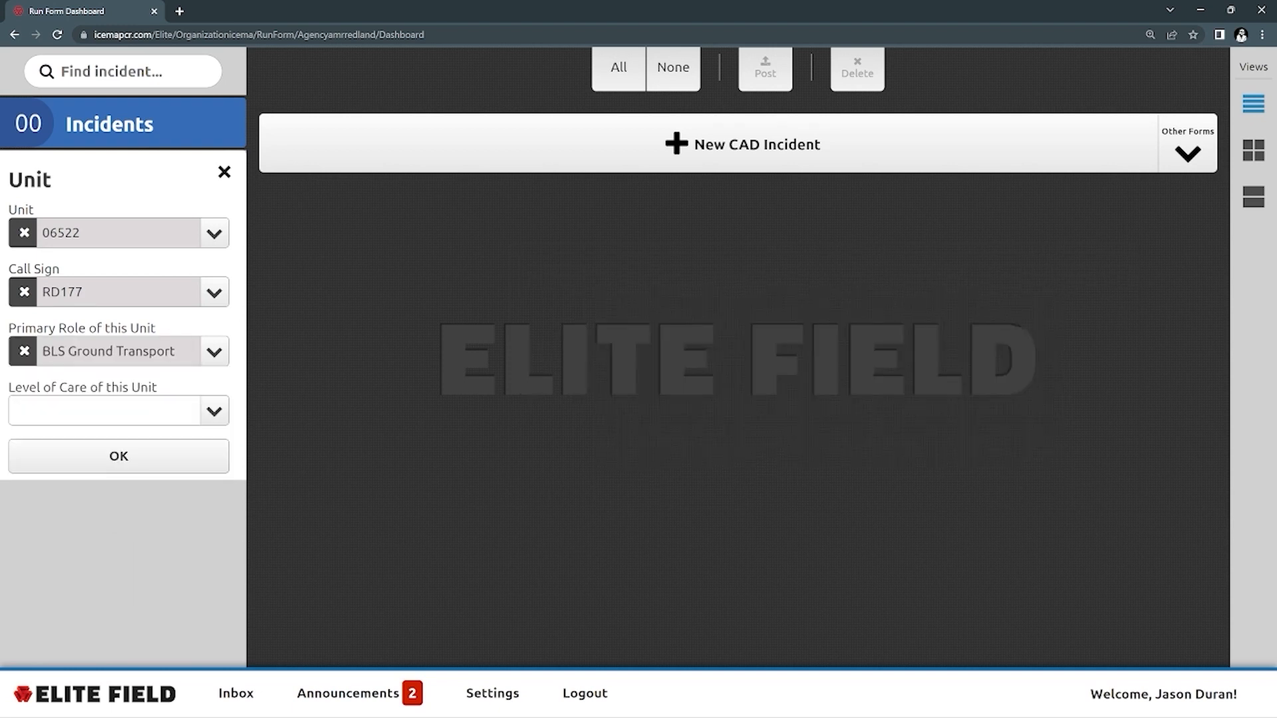
left_click(107, 351)
scroll(118, 498, "down", 3)
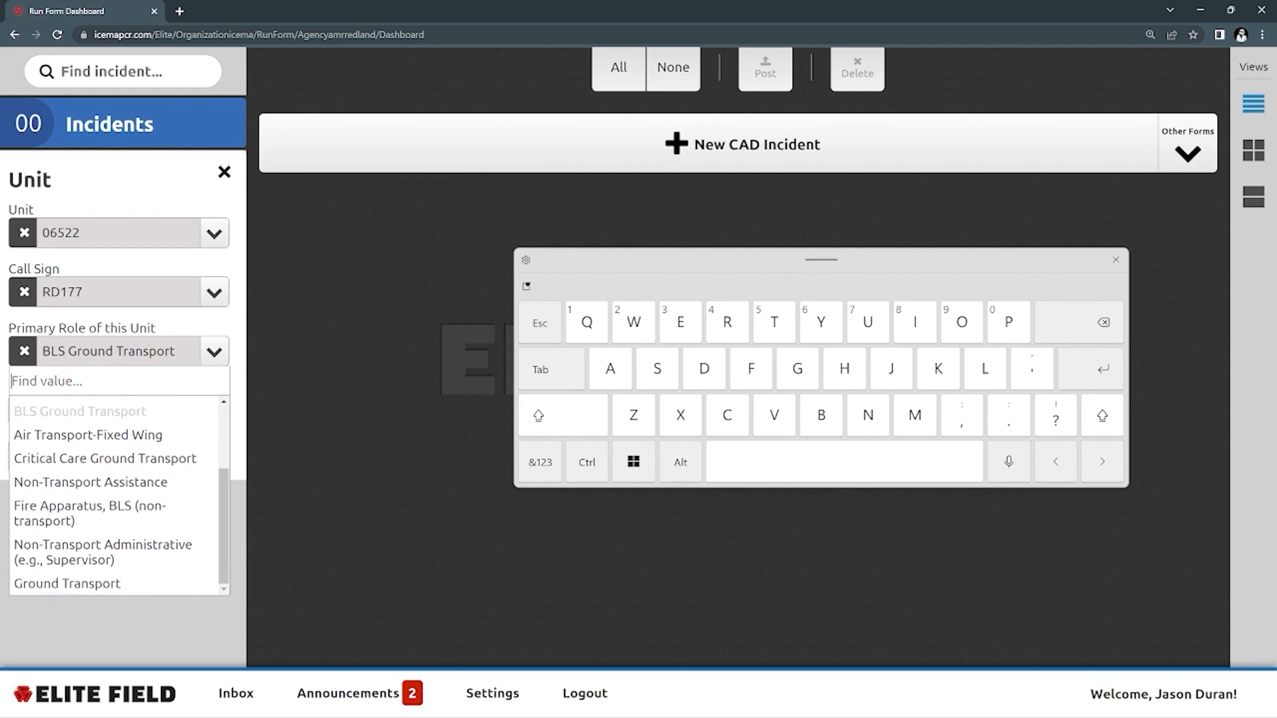
scroll(119, 497, "up", 3)
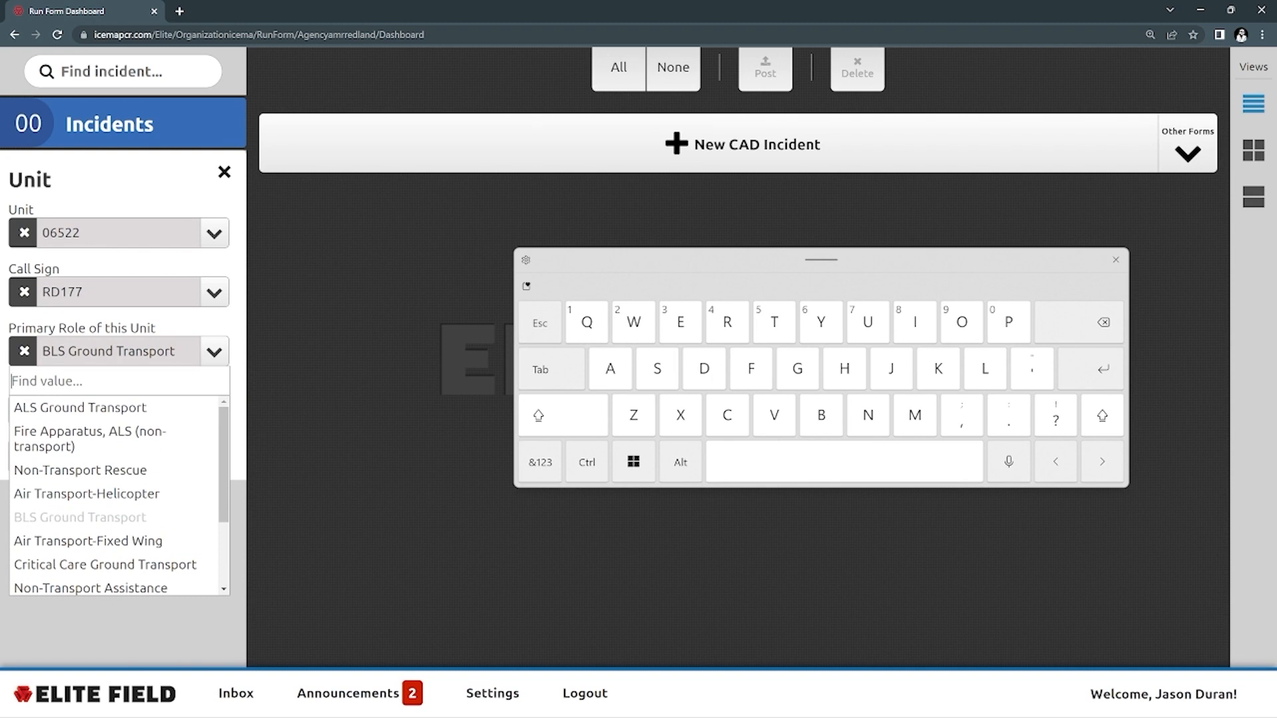
left_click(126, 408)
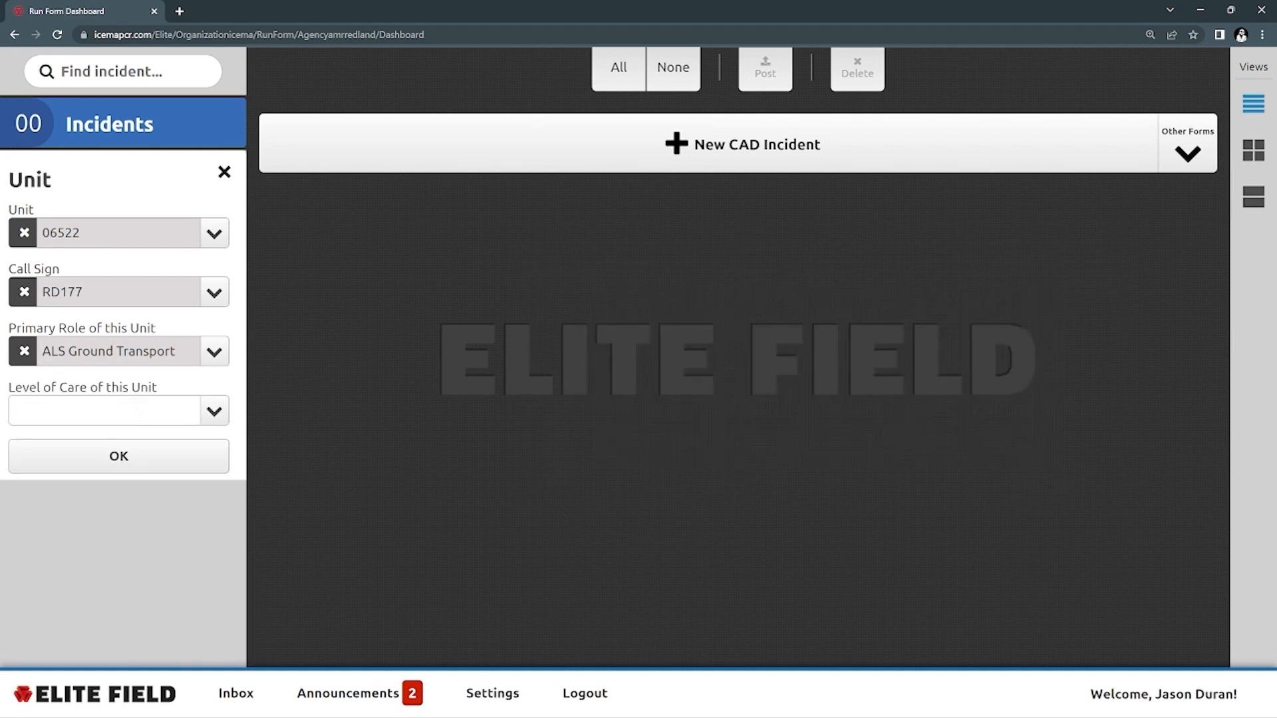
Step: Set the unit's level of care to ALS-Paramedic
left_click(137, 411)
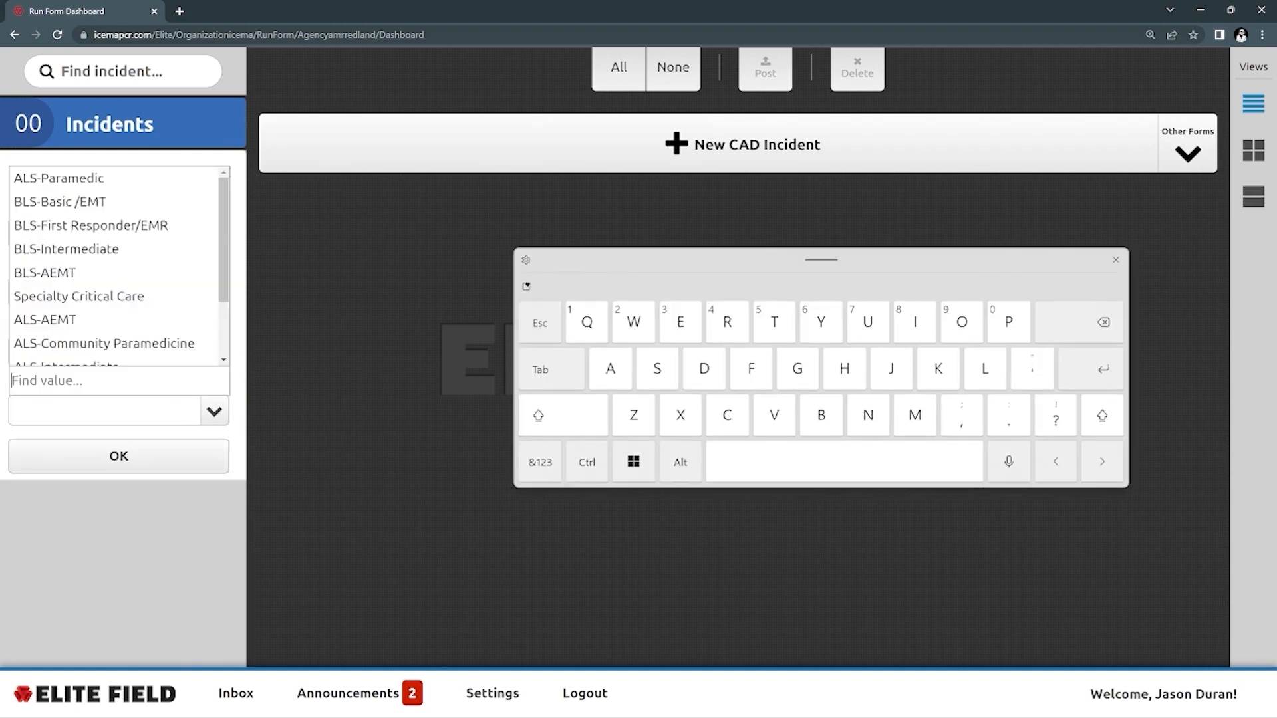
left_click(111, 178)
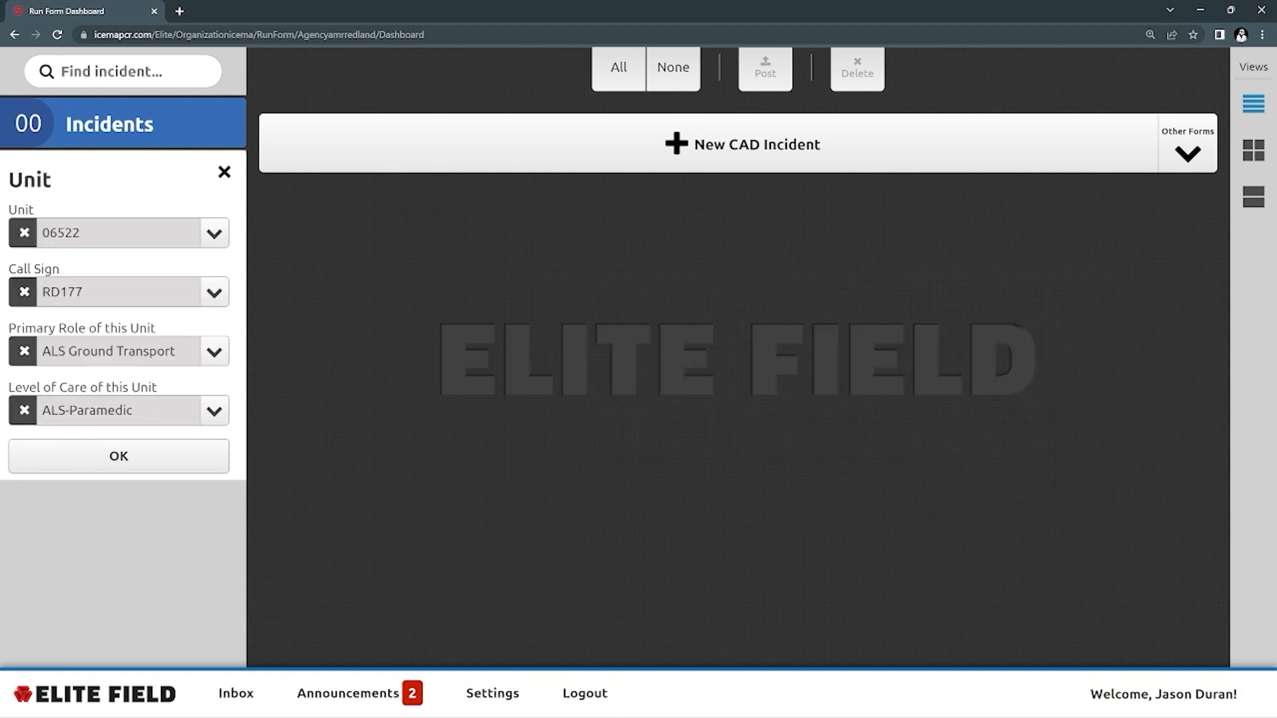
Step: Review the unit's level of care options, keep ALS-Paramedic and save the unit details
left_click(137, 411)
scroll(116, 266, "down", 3)
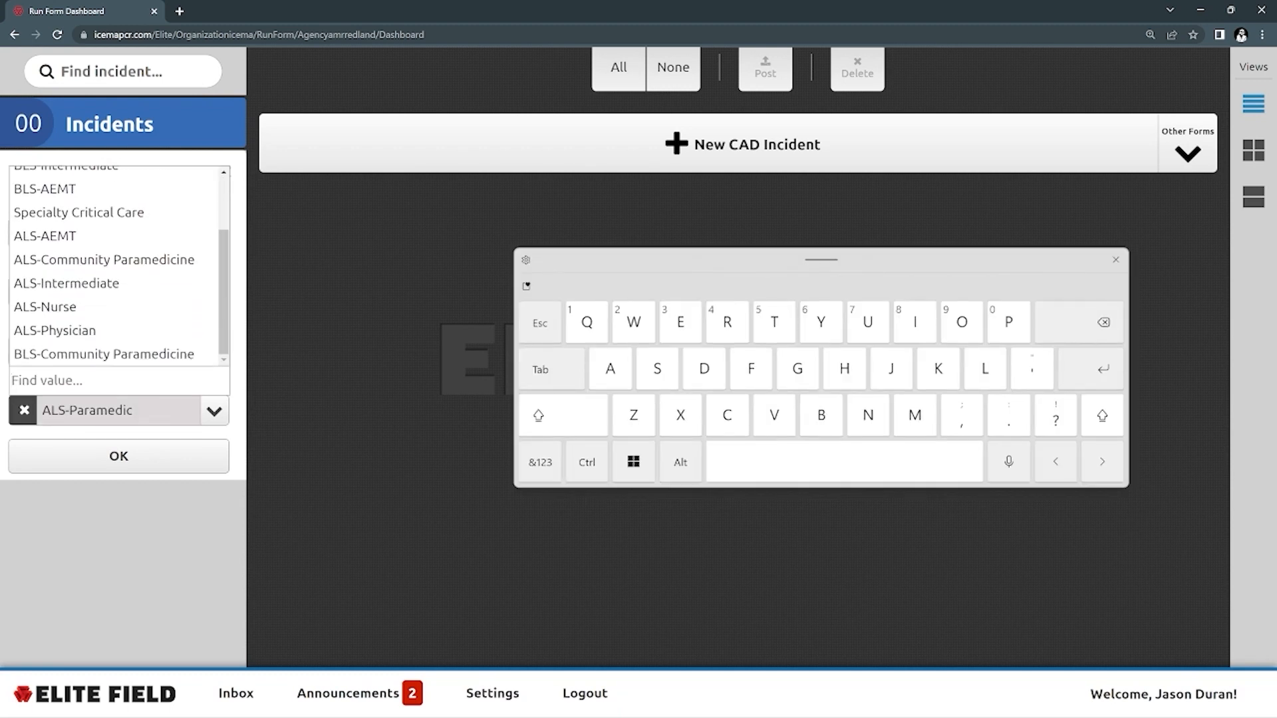
scroll(116, 266, "up", 3)
scroll(116, 266, "down", 2)
scroll(116, 266, "up", 2)
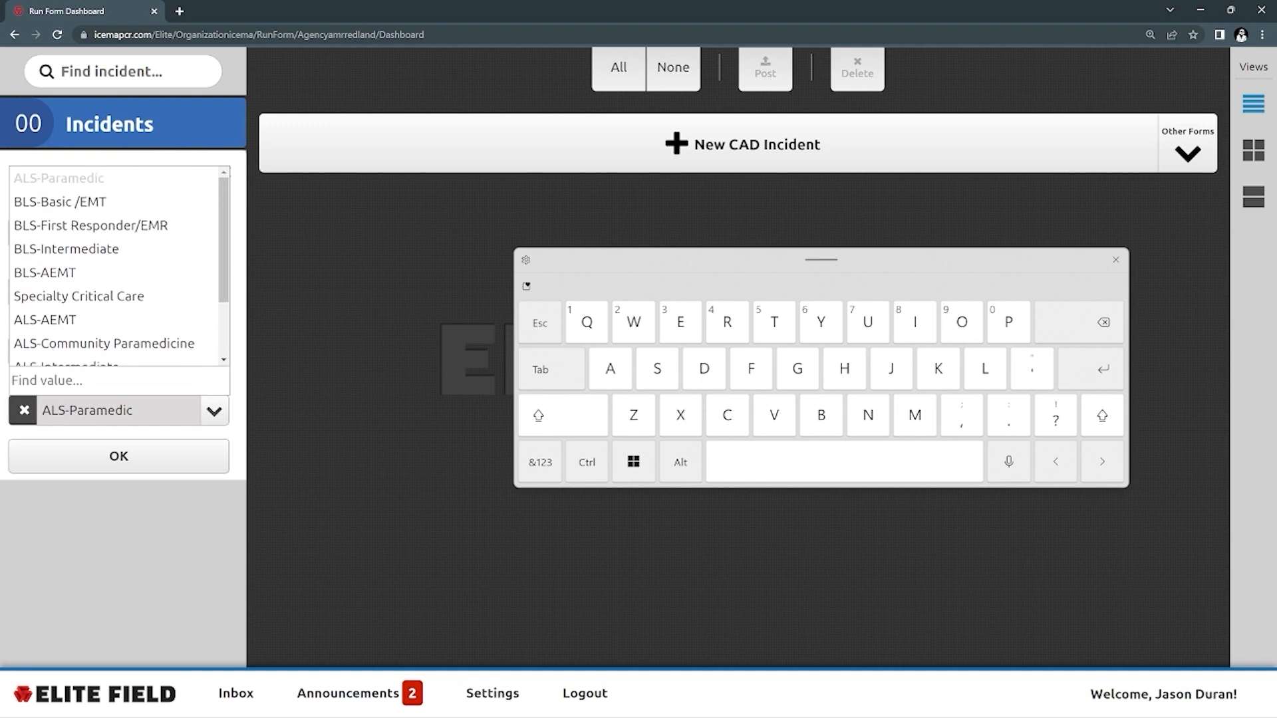
left_click(119, 457)
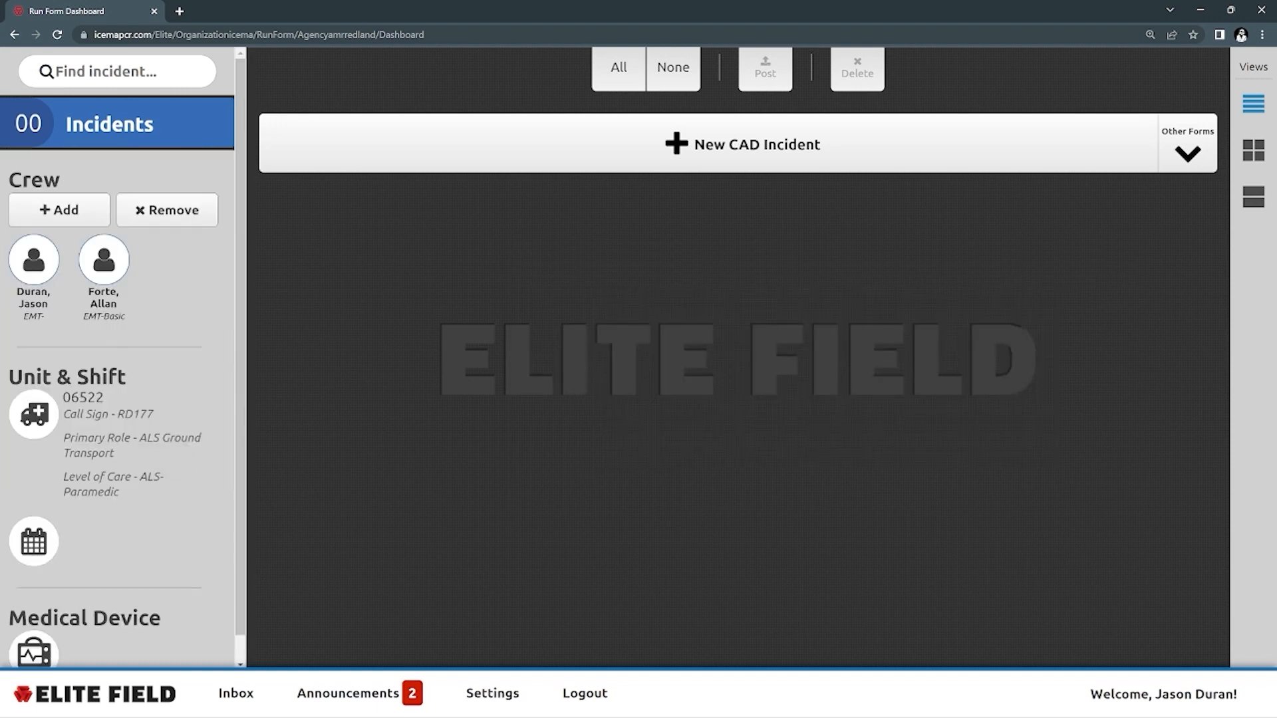
Step: Set the shift to RD177 and save it
left_click(34, 542)
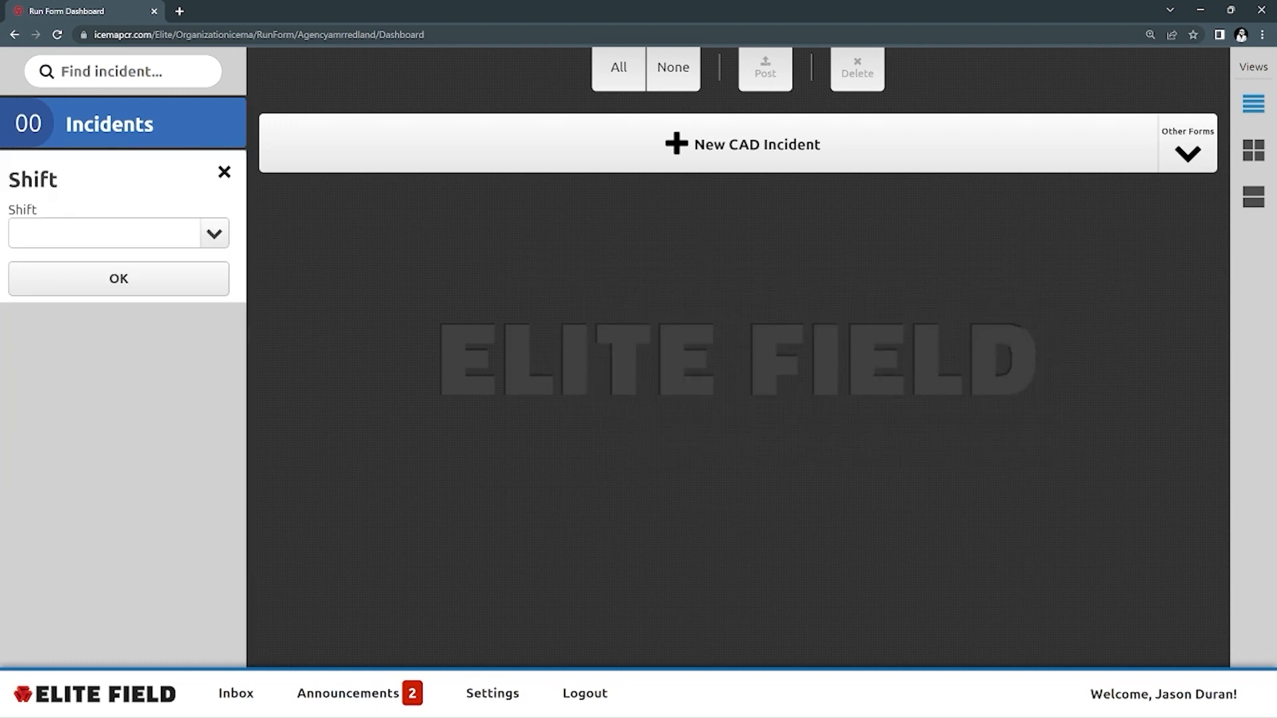
left_click(213, 233)
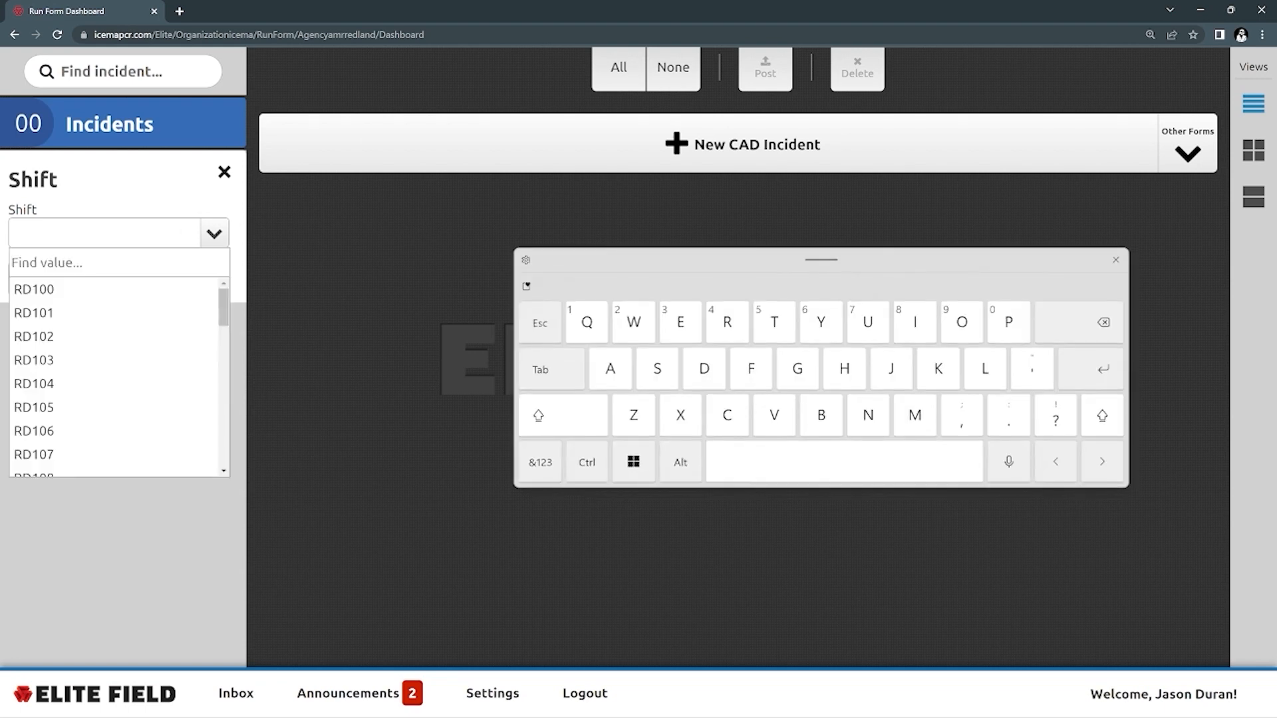
type("177")
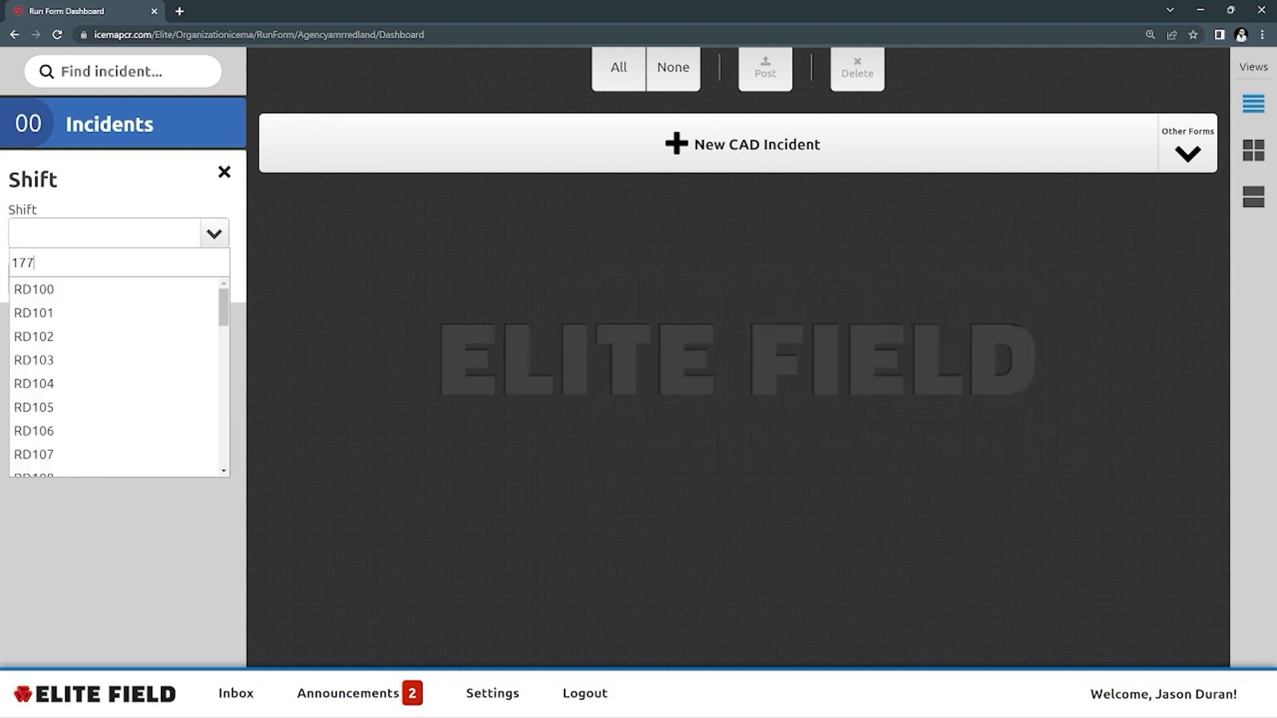
key("Return")
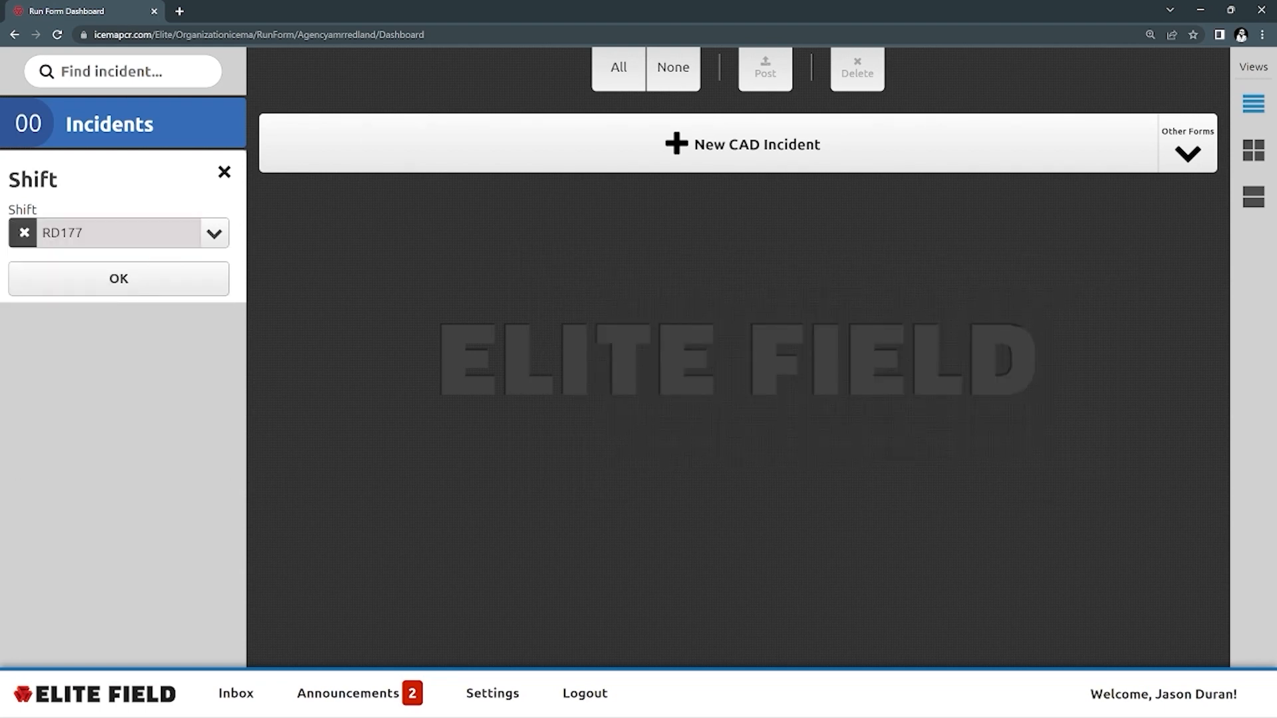
left_click(118, 279)
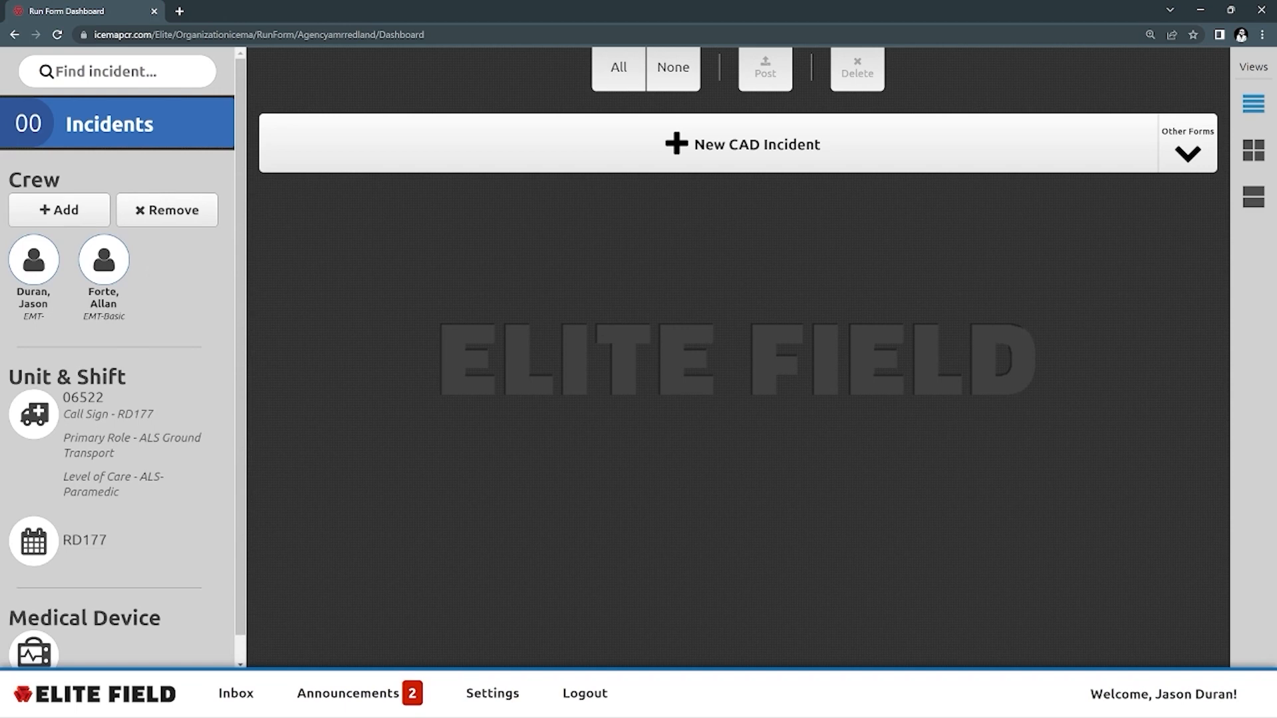
Step: Assign the medical device AMR Redlands 05401 to the shift and save it
scroll(122, 357, "down", 1)
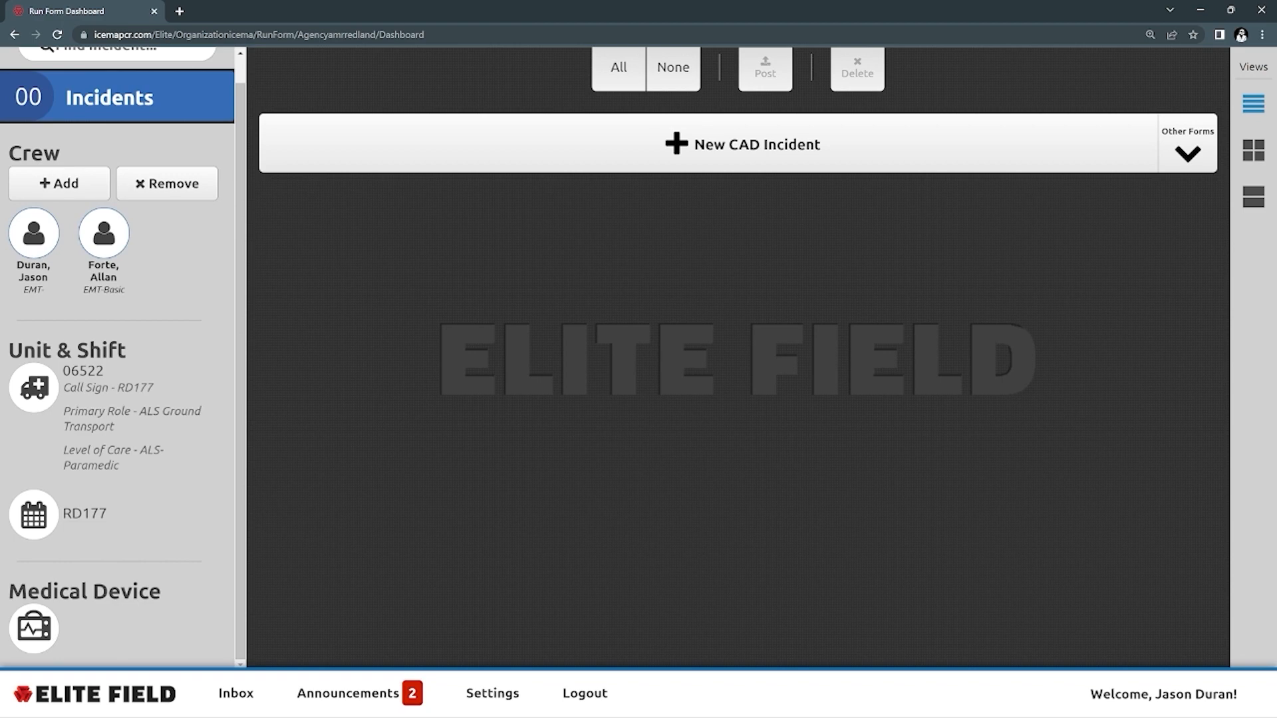
left_click(214, 227)
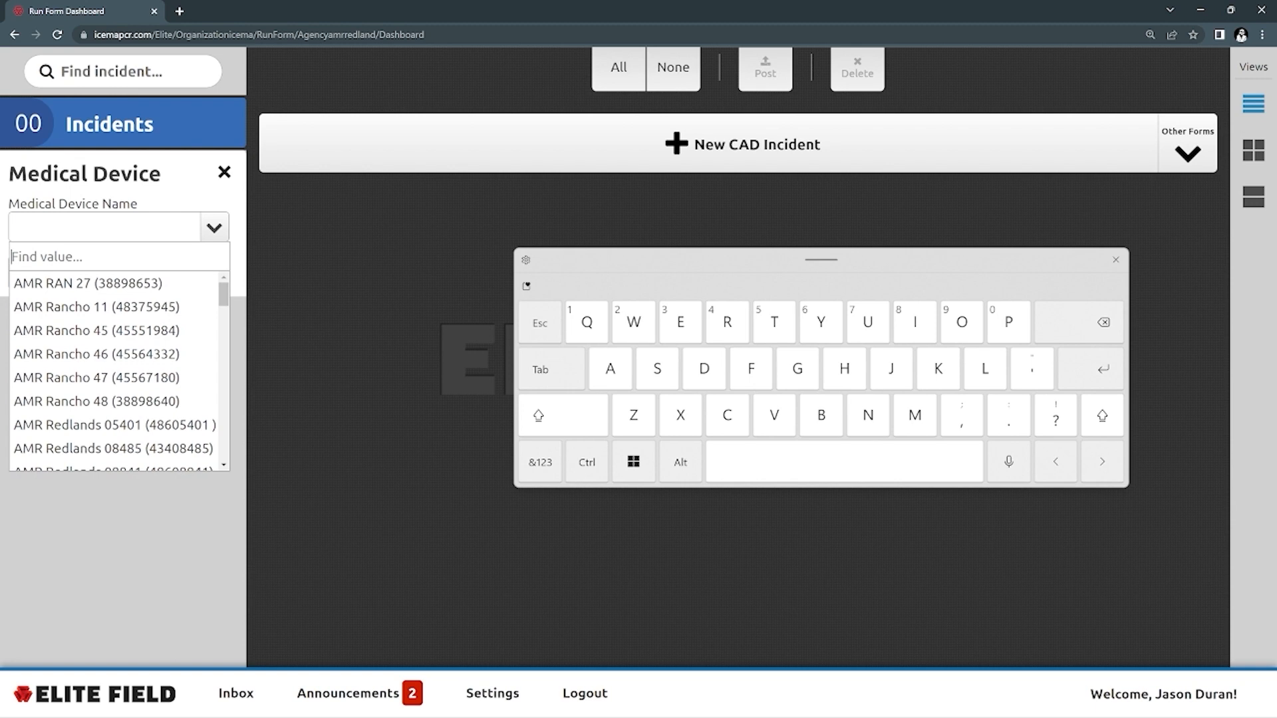
type("5401")
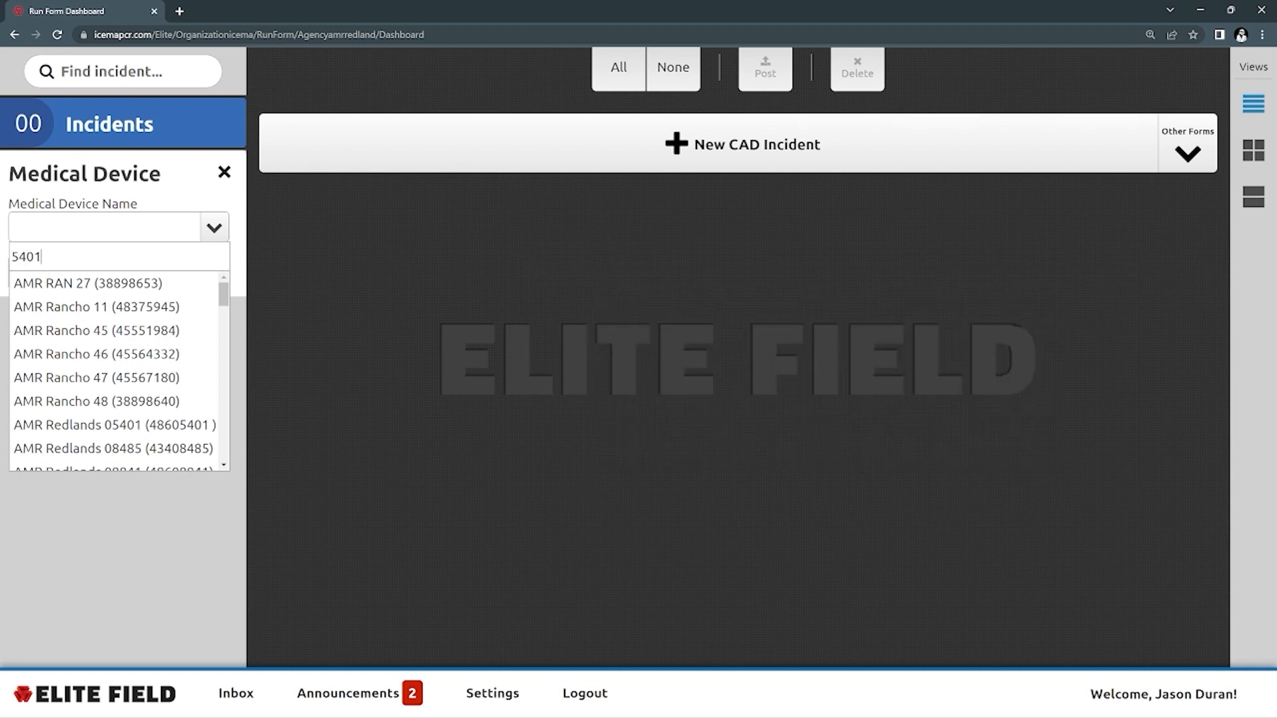
key("Return")
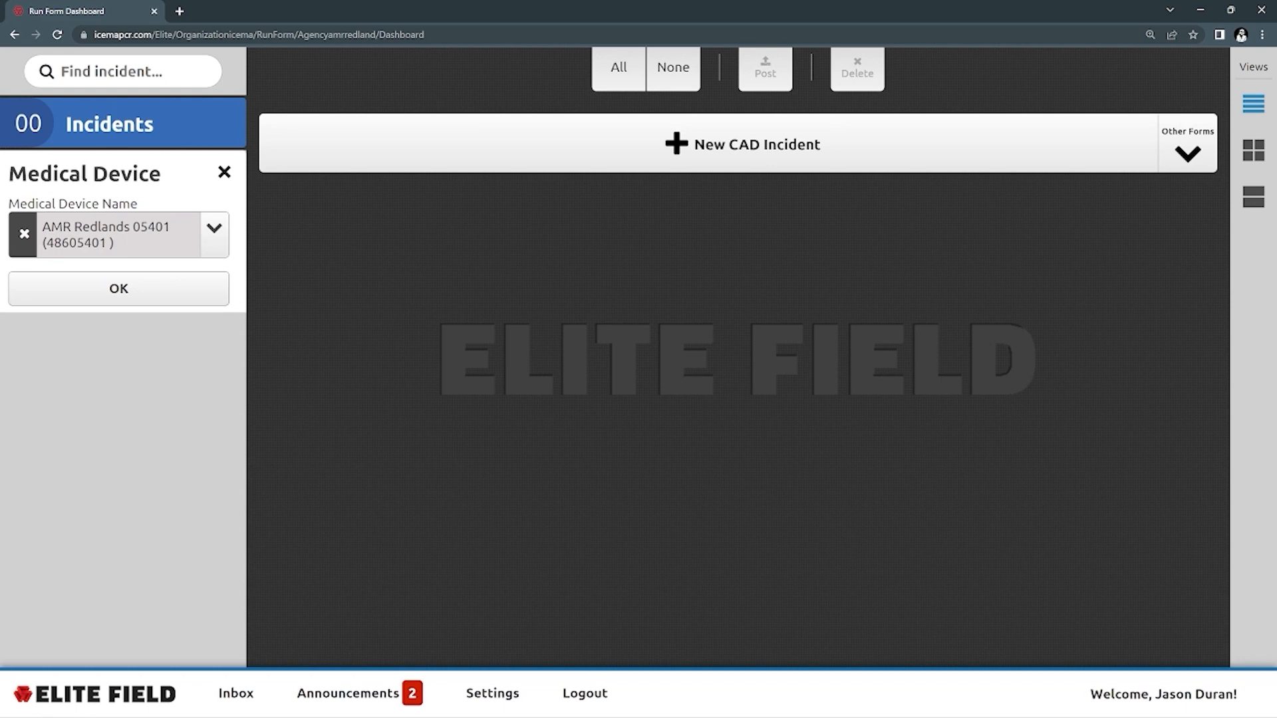
key("Return")
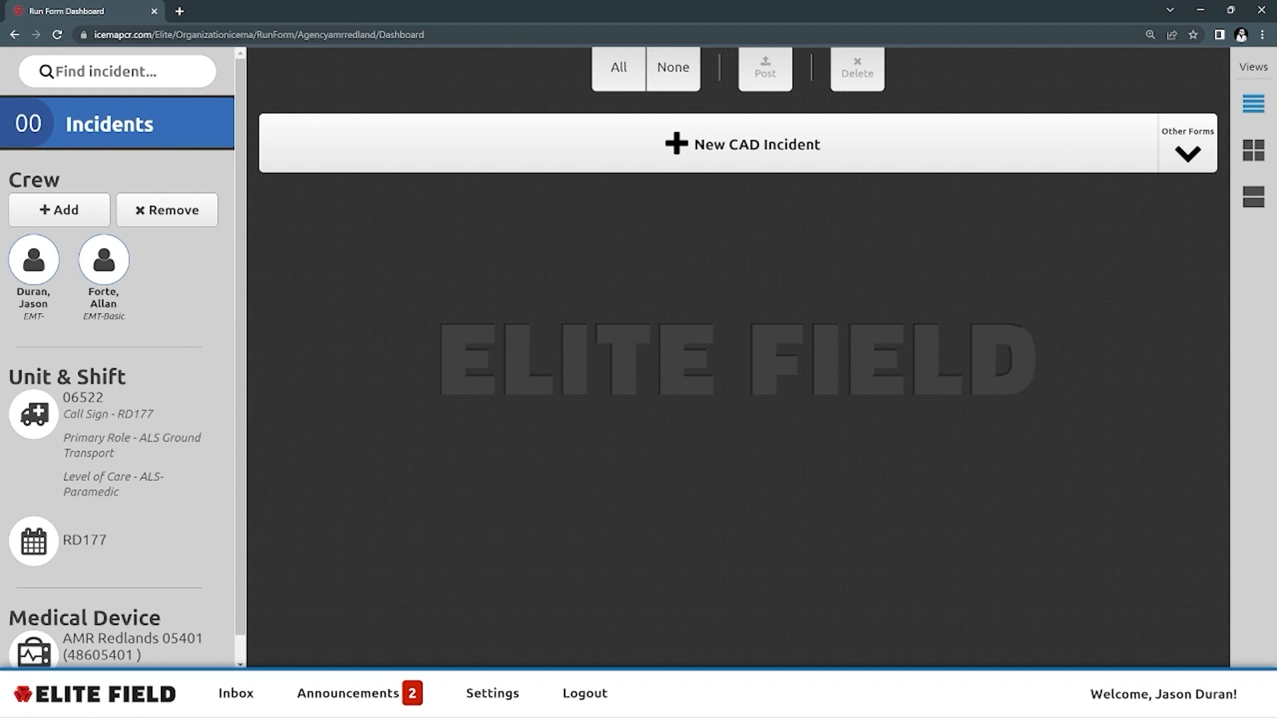
Step: Try the four-tile grid view for incidents and settle on the two-row view
left_click(1254, 150)
left_click(1253, 197)
Step: Read the announcements, expand the full MRN and Encounter # notice, and close the announcements
left_click(348, 693)
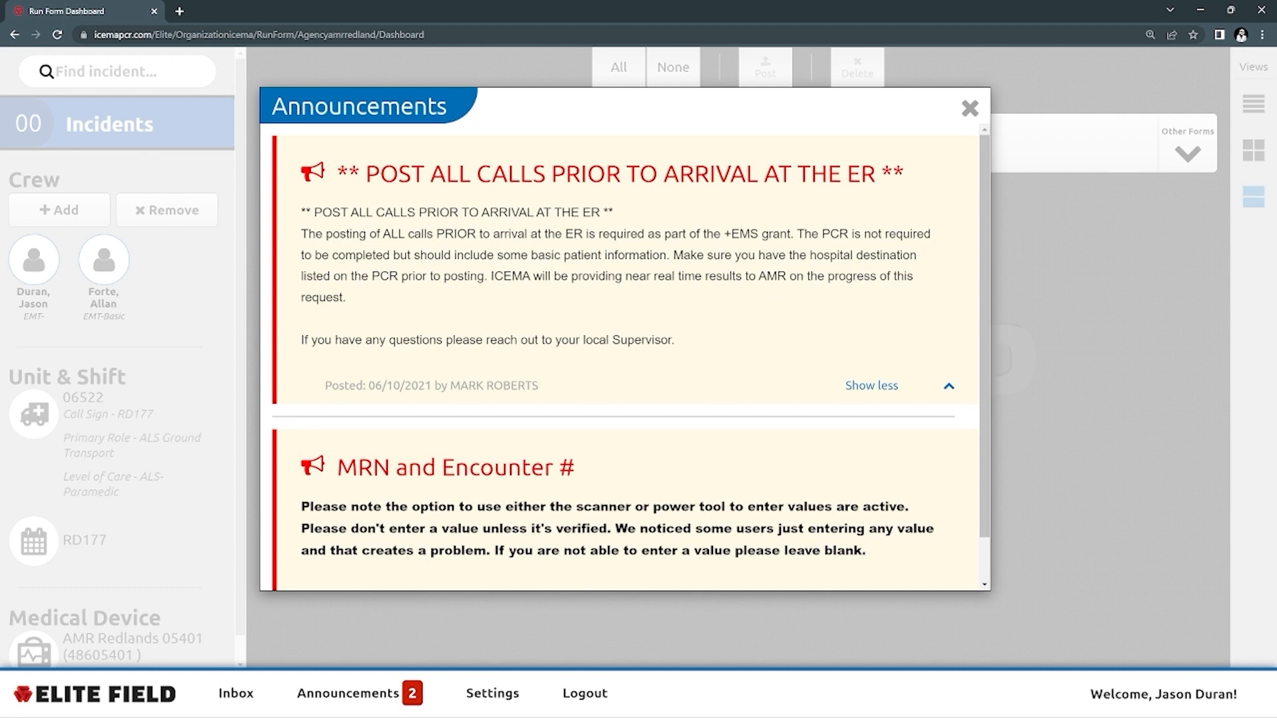
scroll(625, 357, "down", 1)
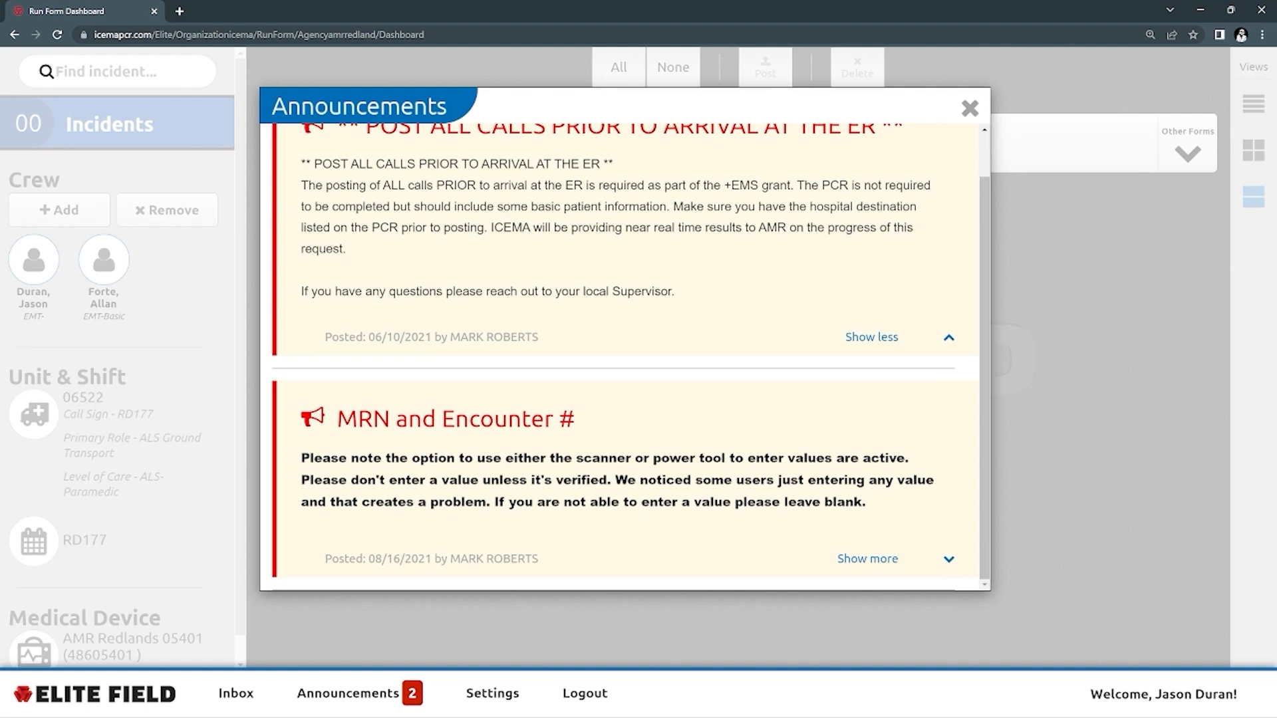
left_click(867, 558)
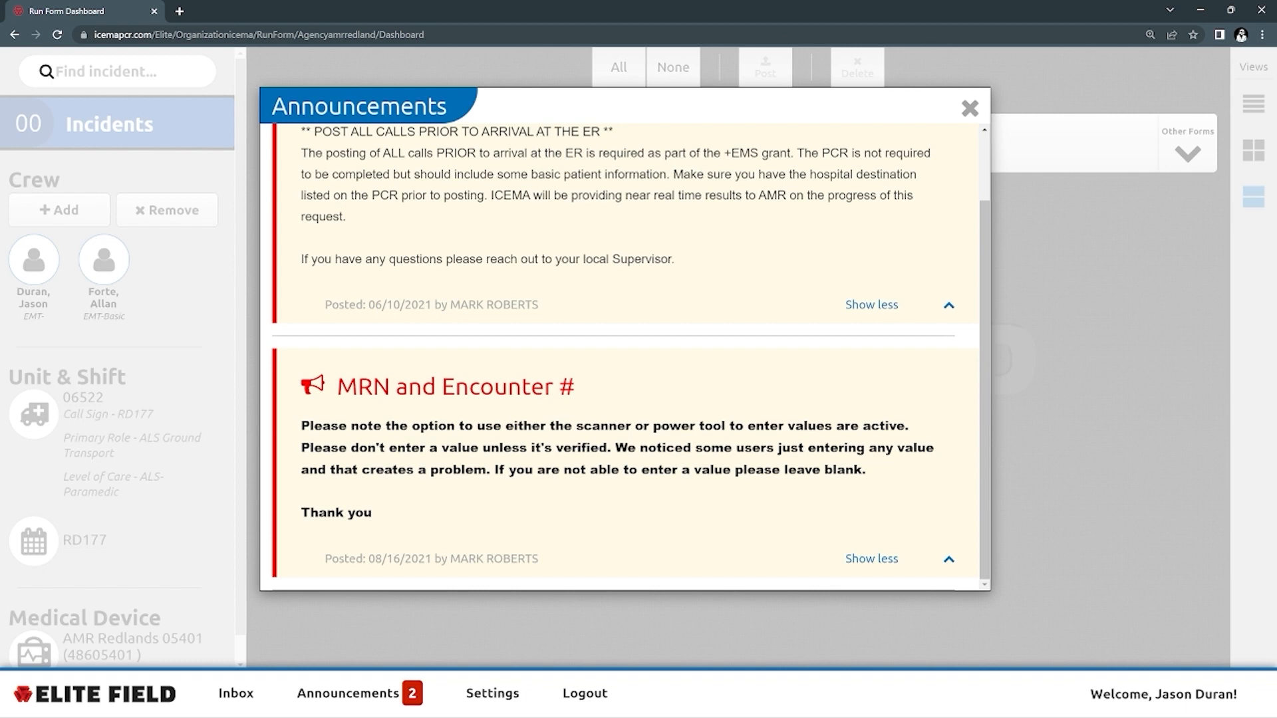
key("Escape")
Step: Open the External Keyboard Setting and accept it as On
left_click(469, 693)
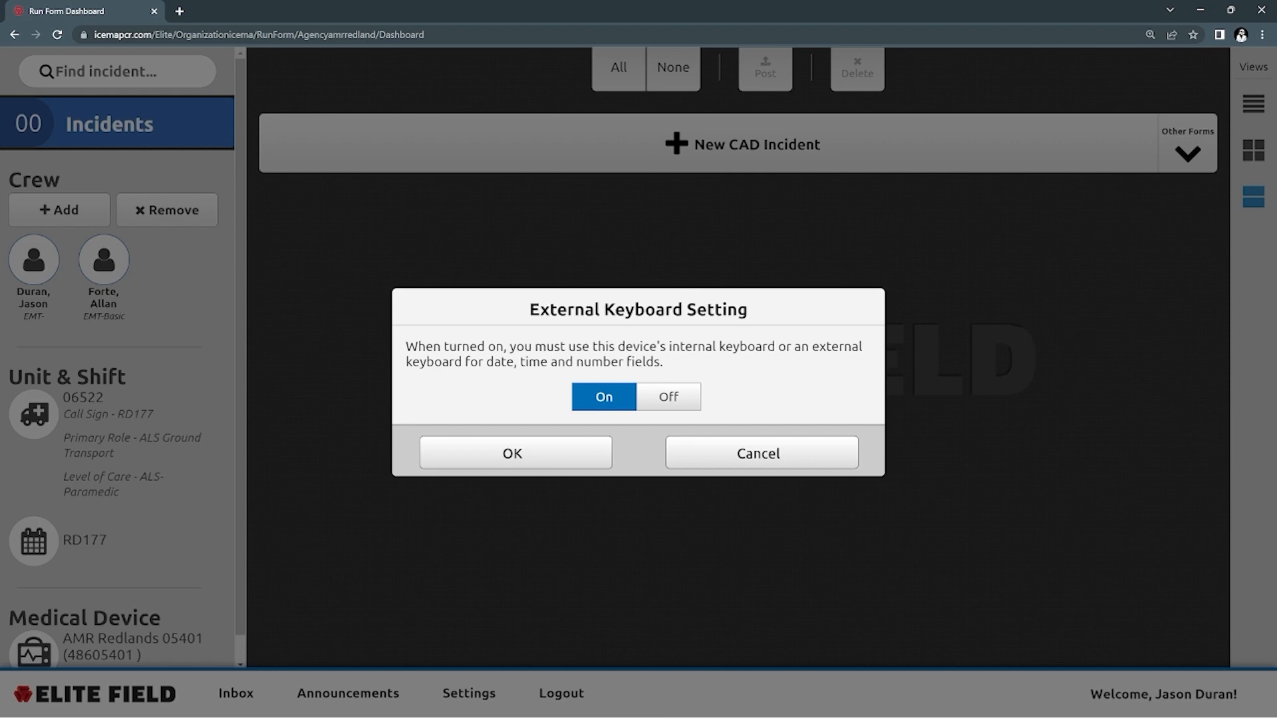
key("Return")
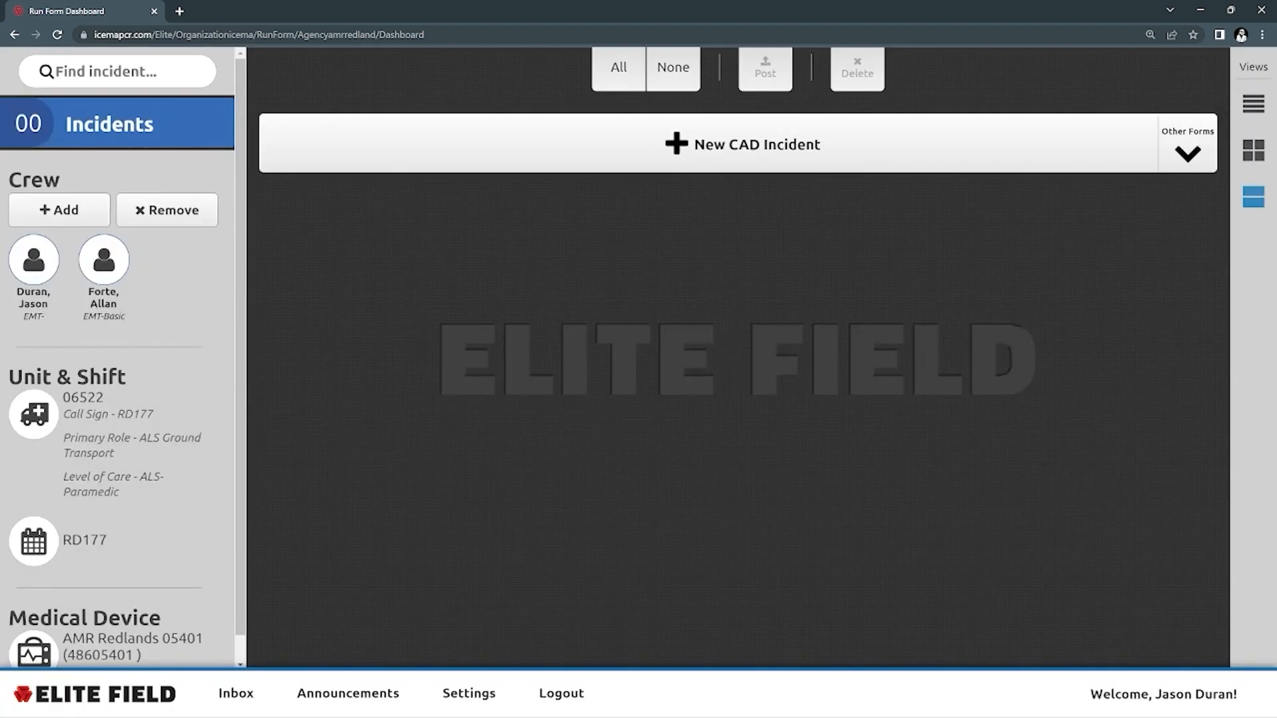